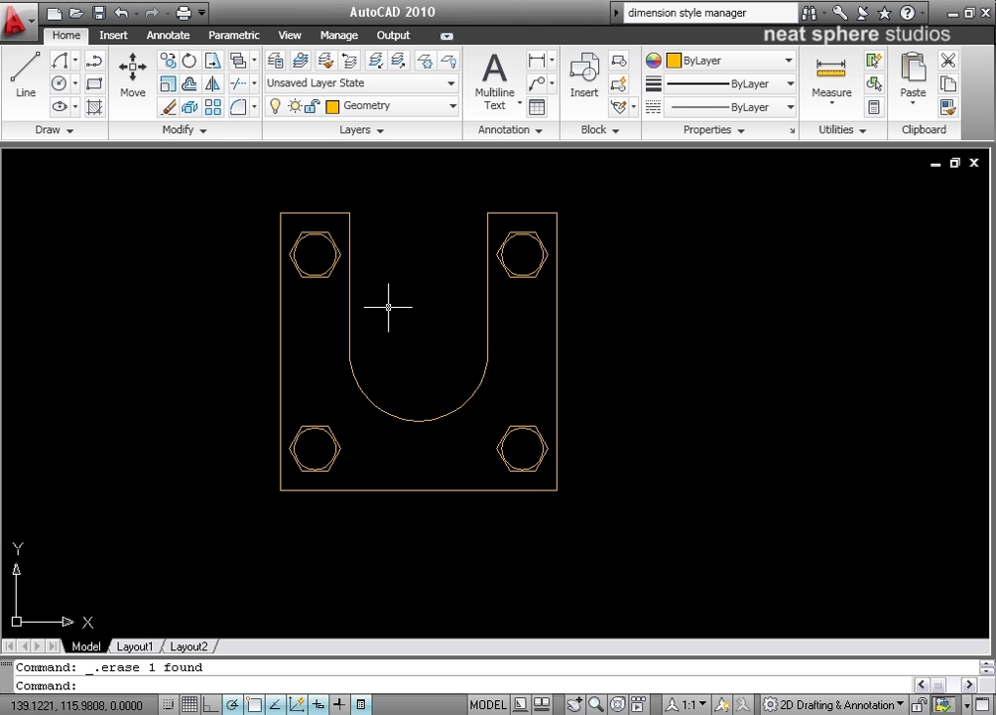
Step: Select all 16 objects of the old plate drawing with a crossing window and erase them
left_click(583, 177)
left_click(304, 468)
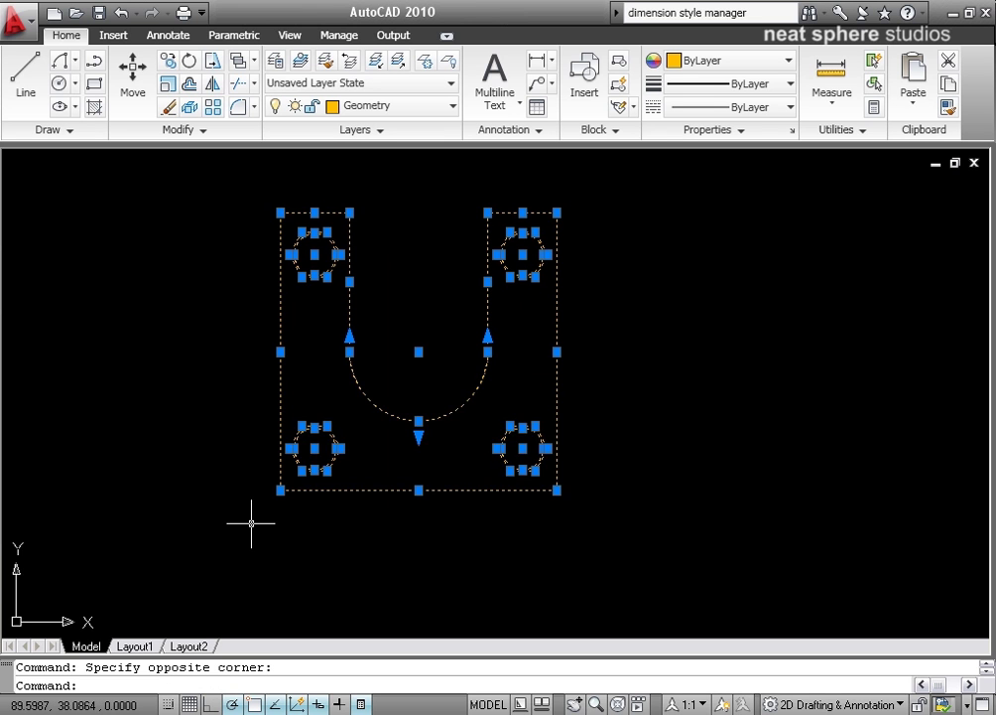
key("Delete")
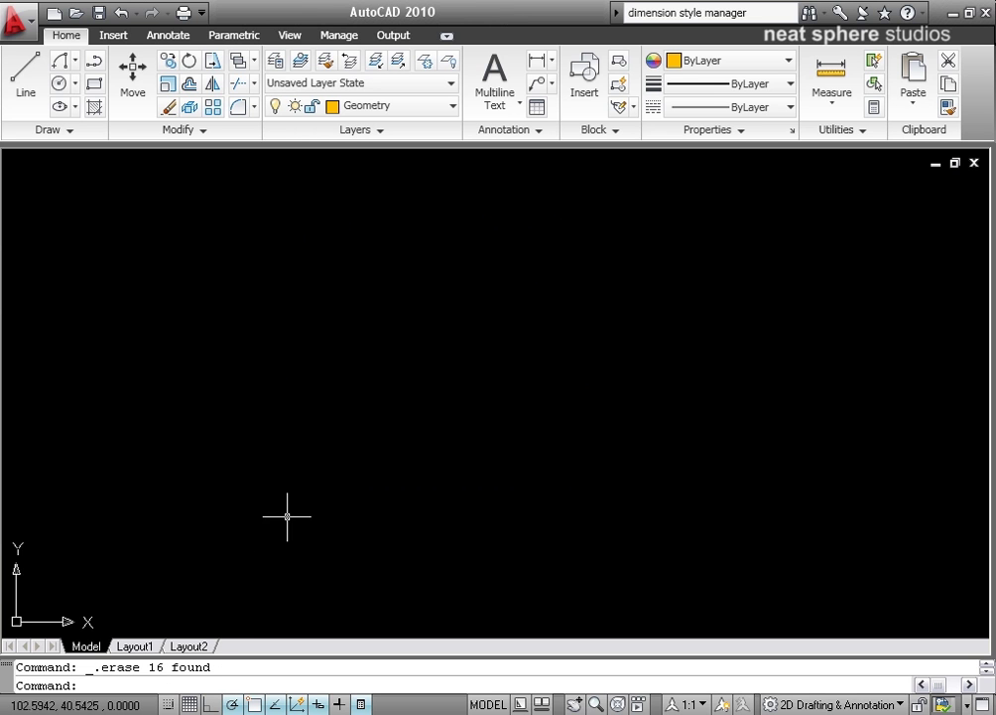
Step: Start a line at 100,50 and draw the 100-unit bottom edge at 0°
left_click(26, 74)
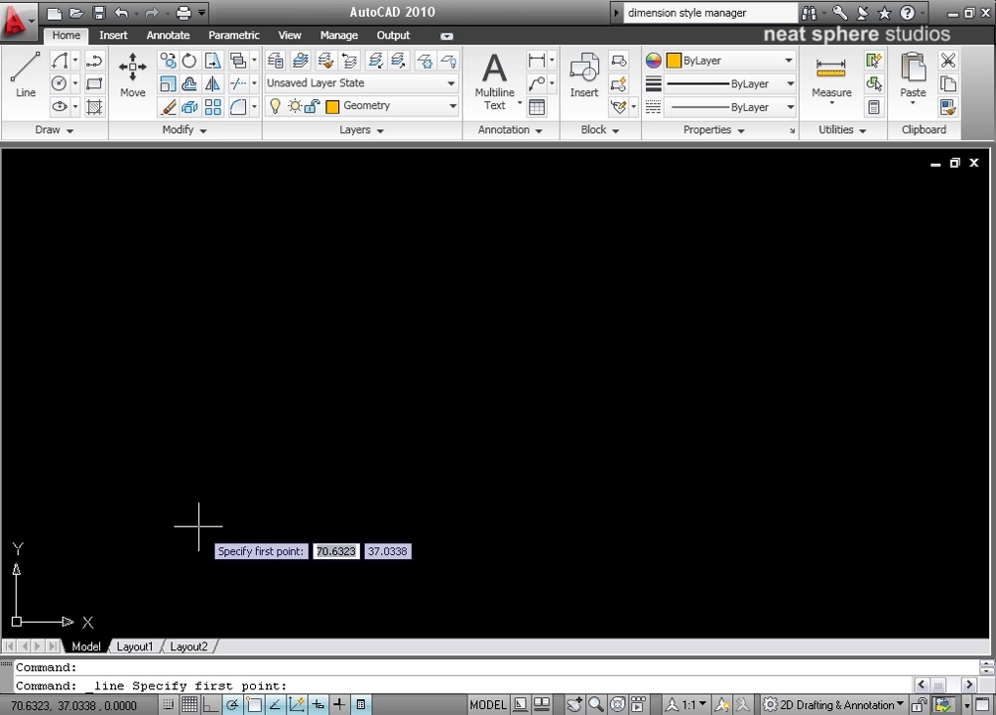
type("100")
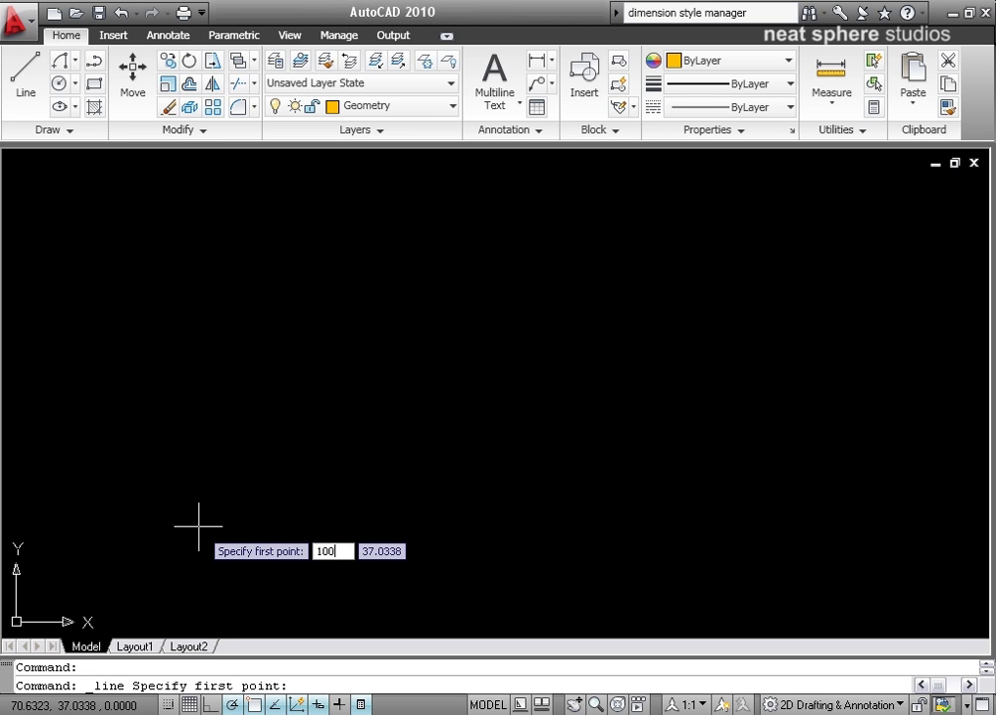
key("Tab")
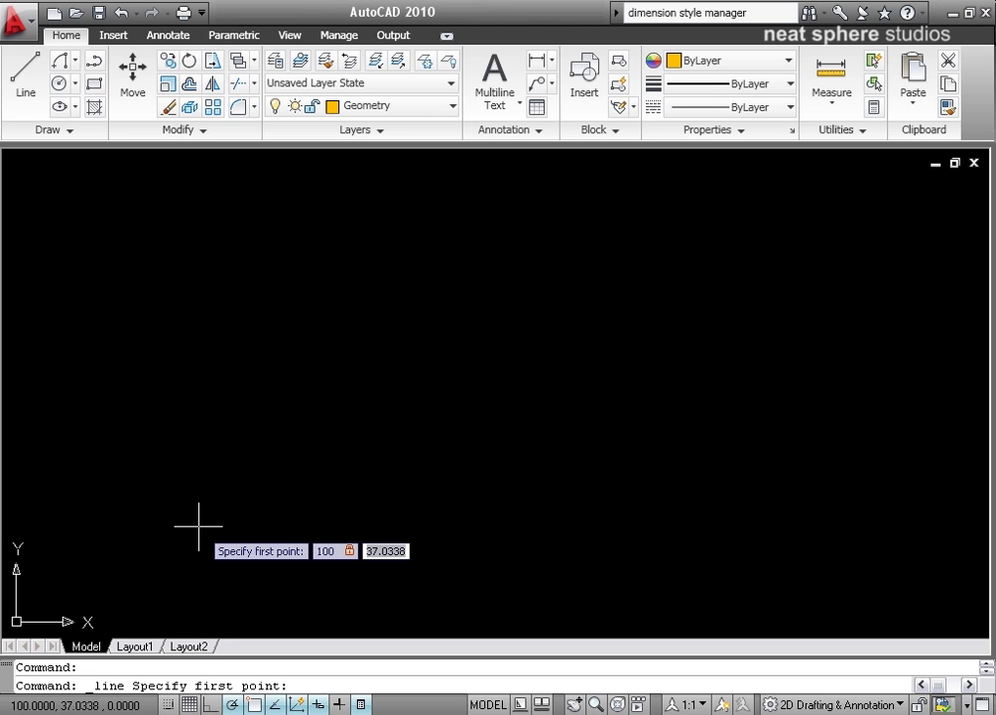
type("50")
key("Return")
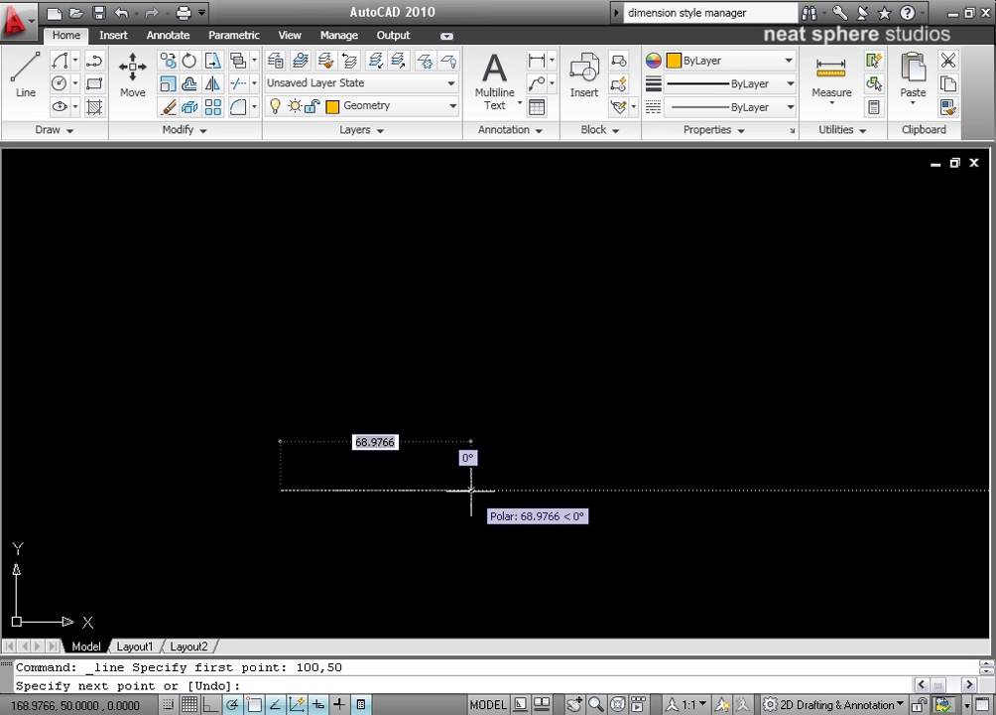
type("100")
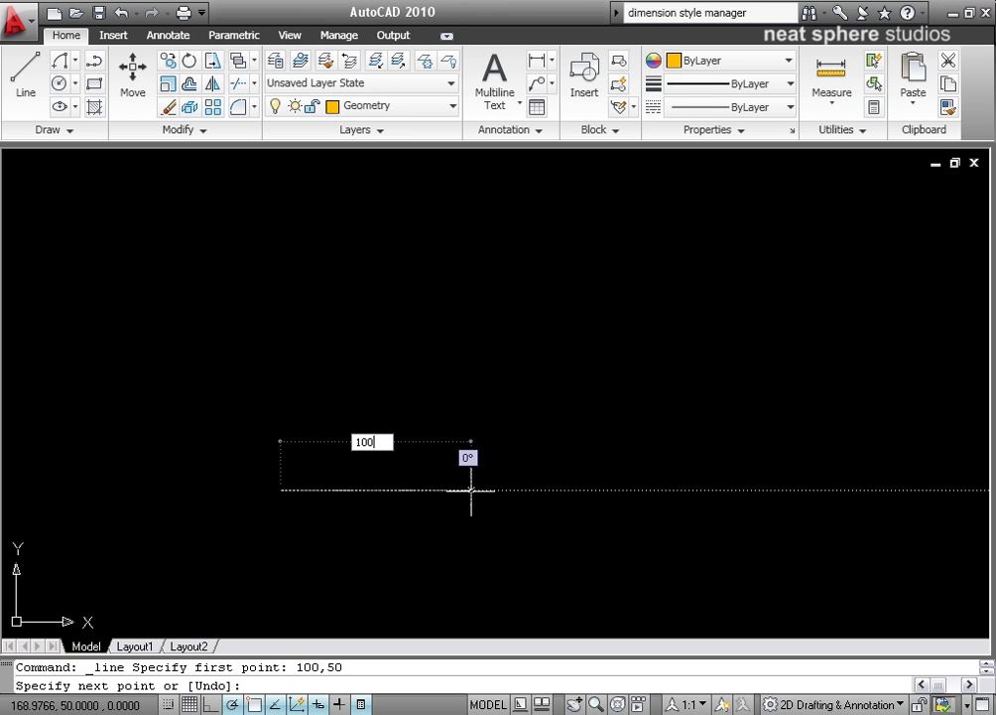
key("Tab")
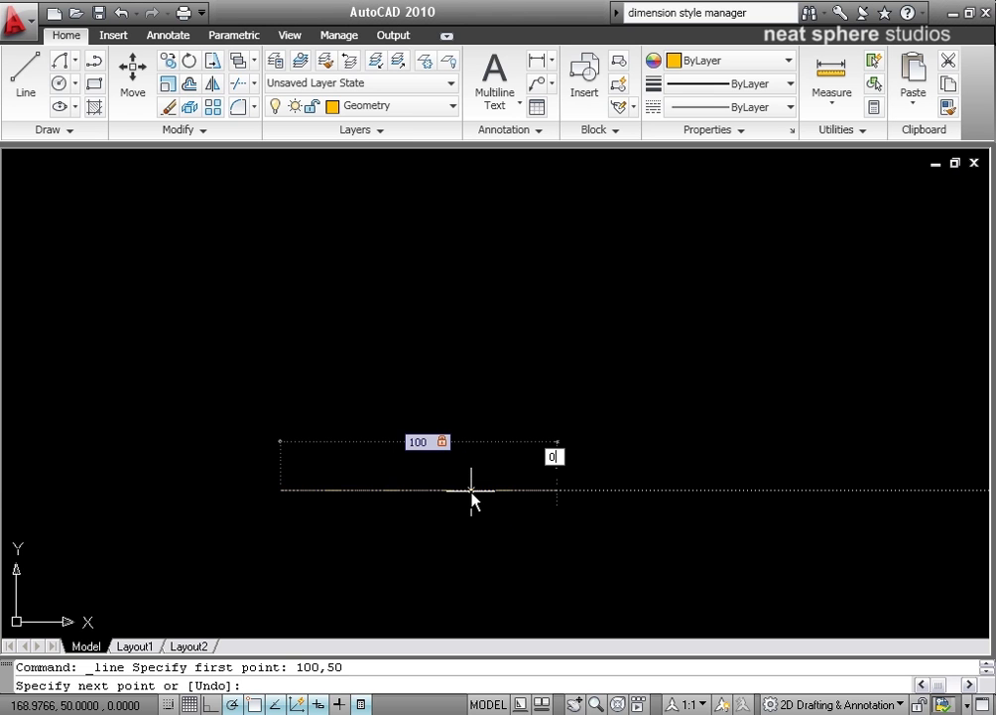
key("Return")
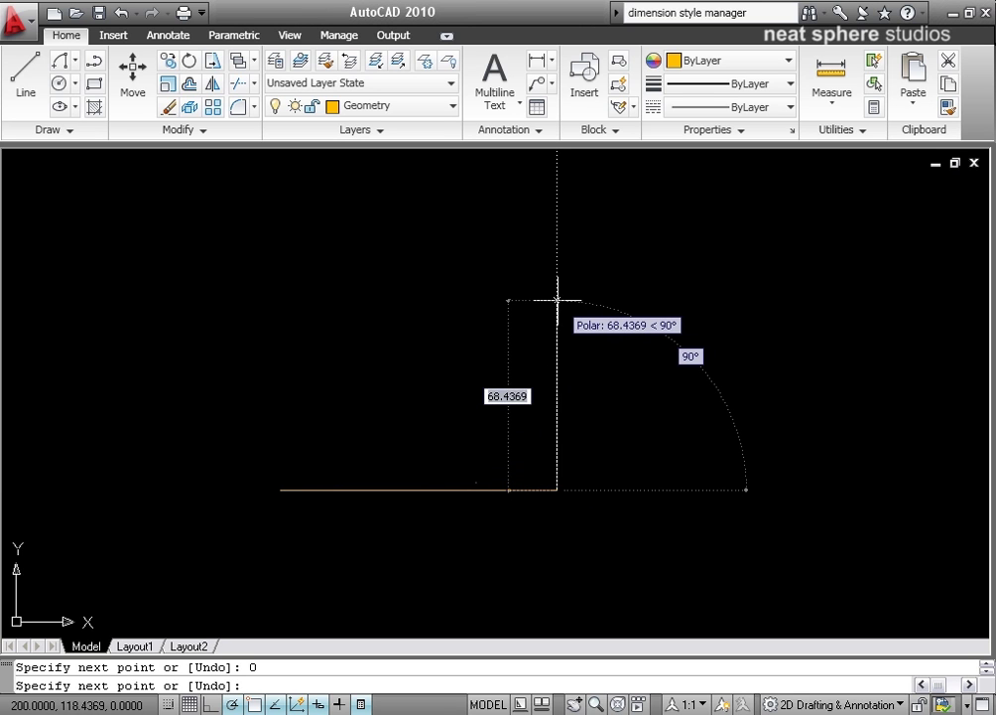
Step: Draw the 100-unit right side at 90° and the 25-unit arm top at 180°
type("100")
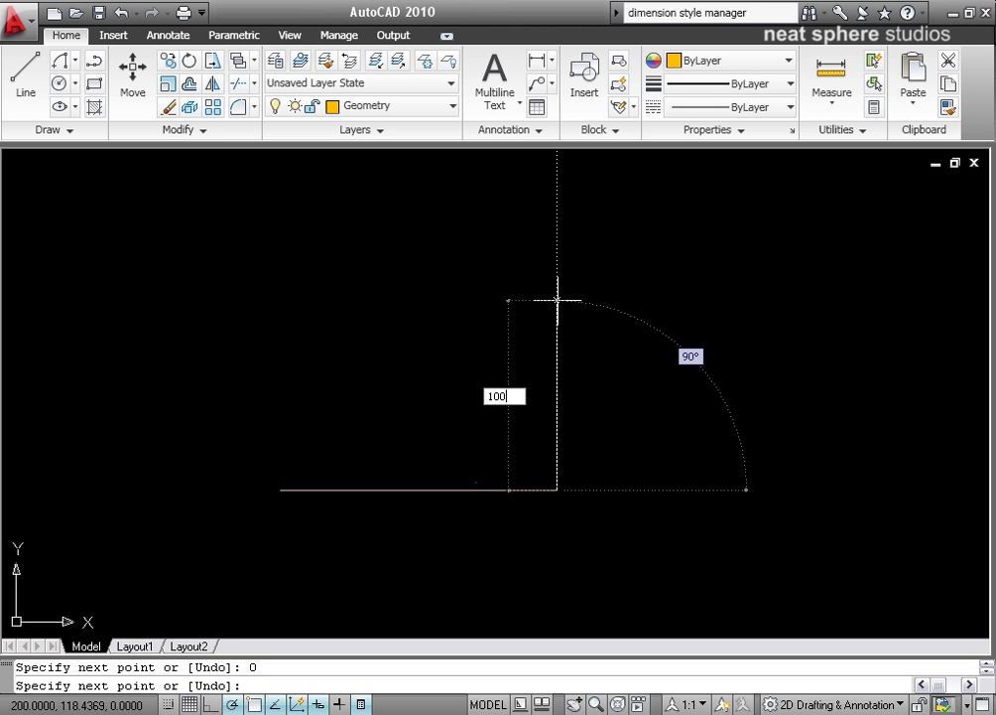
key("Tab")
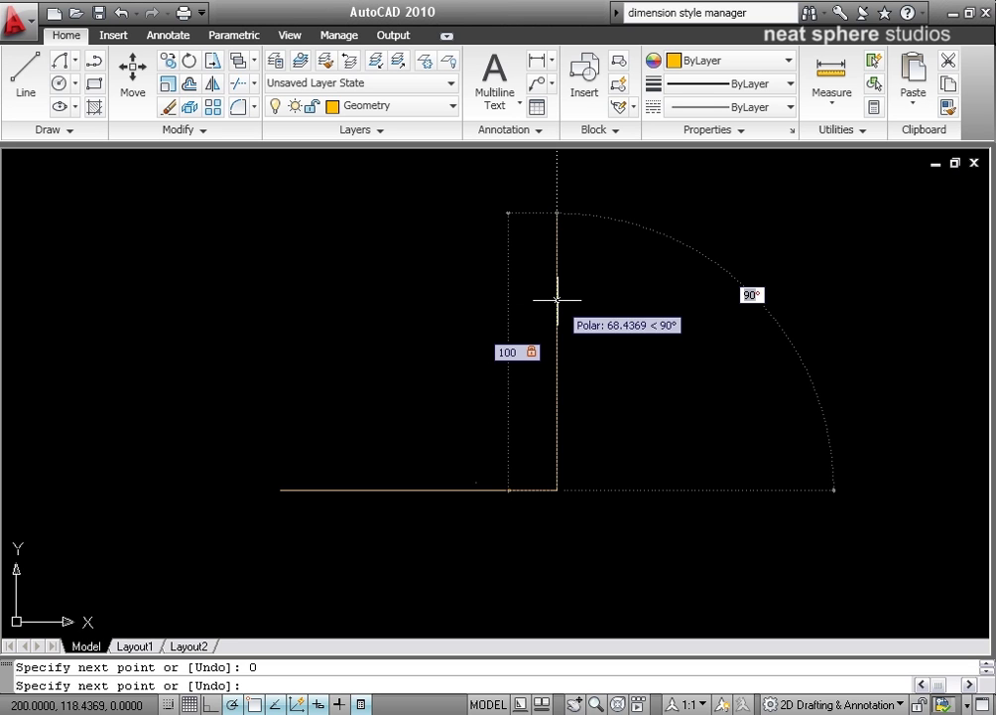
type("90")
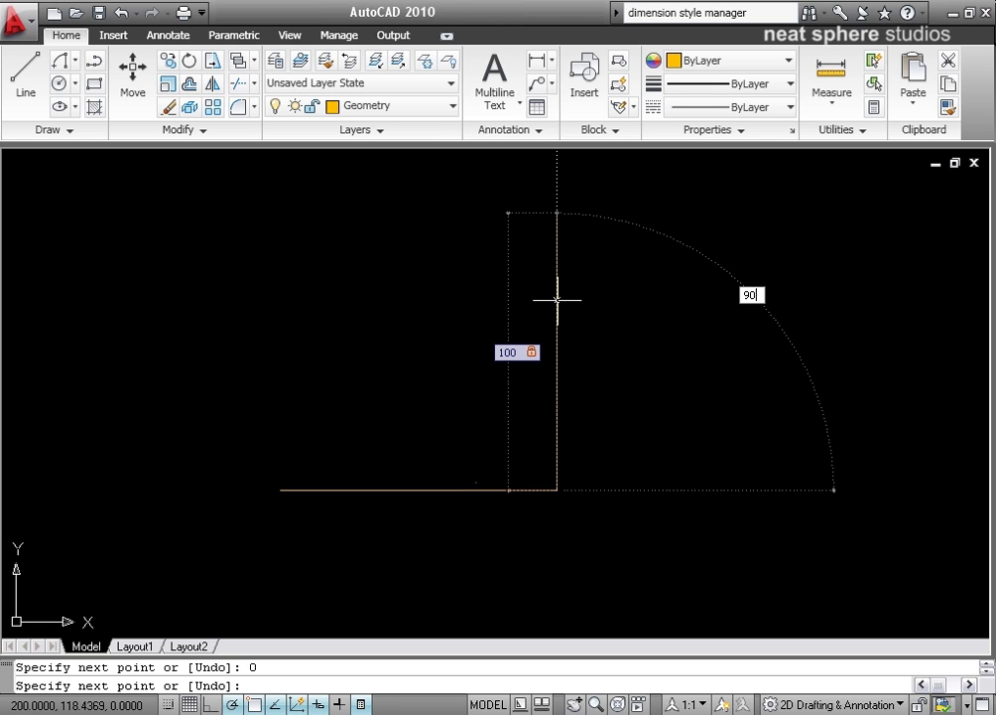
key("Return")
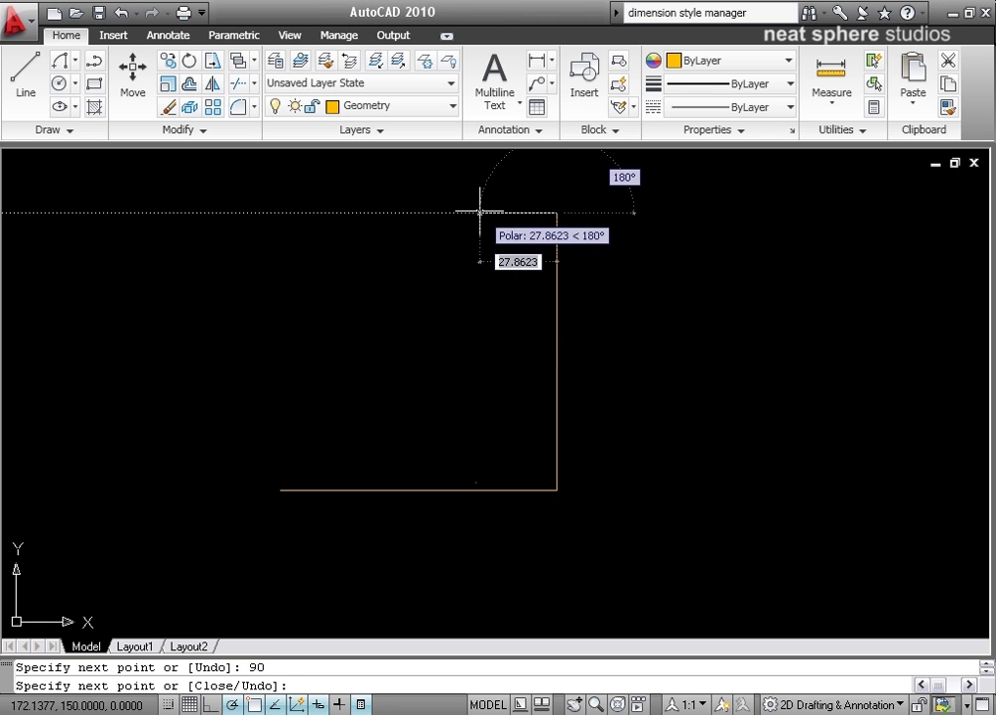
type("25")
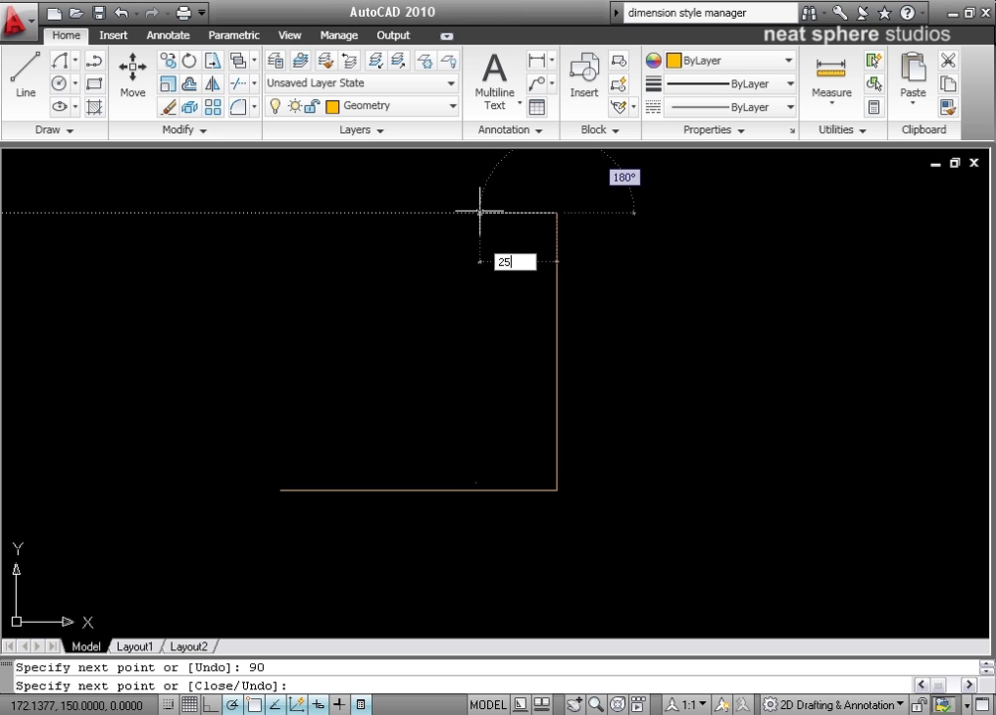
key("Tab")
type("180")
key("Return")
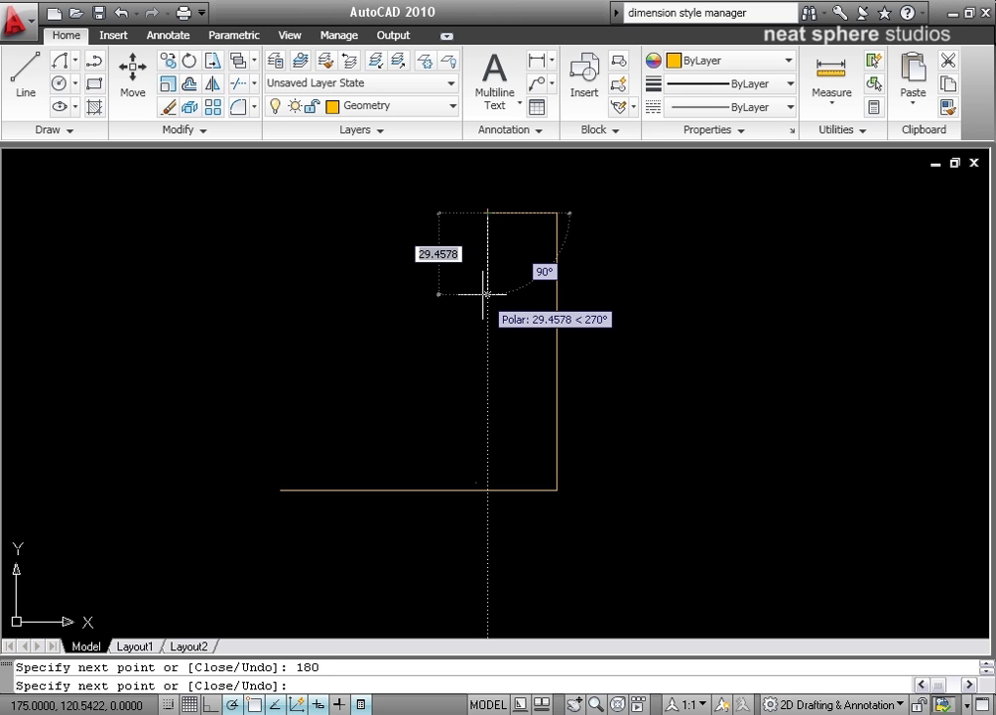
Step: Add the 50-unit inner arm edge, undoing the 270° attempt and redrawing it at 90°
type("50")
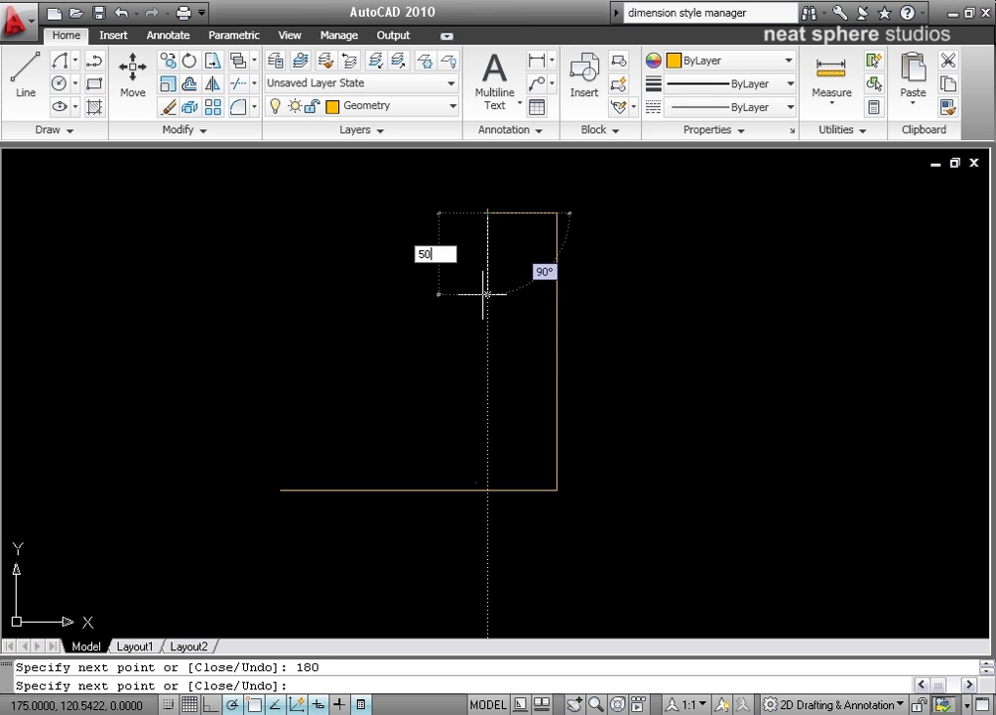
key("Tab")
type("270")
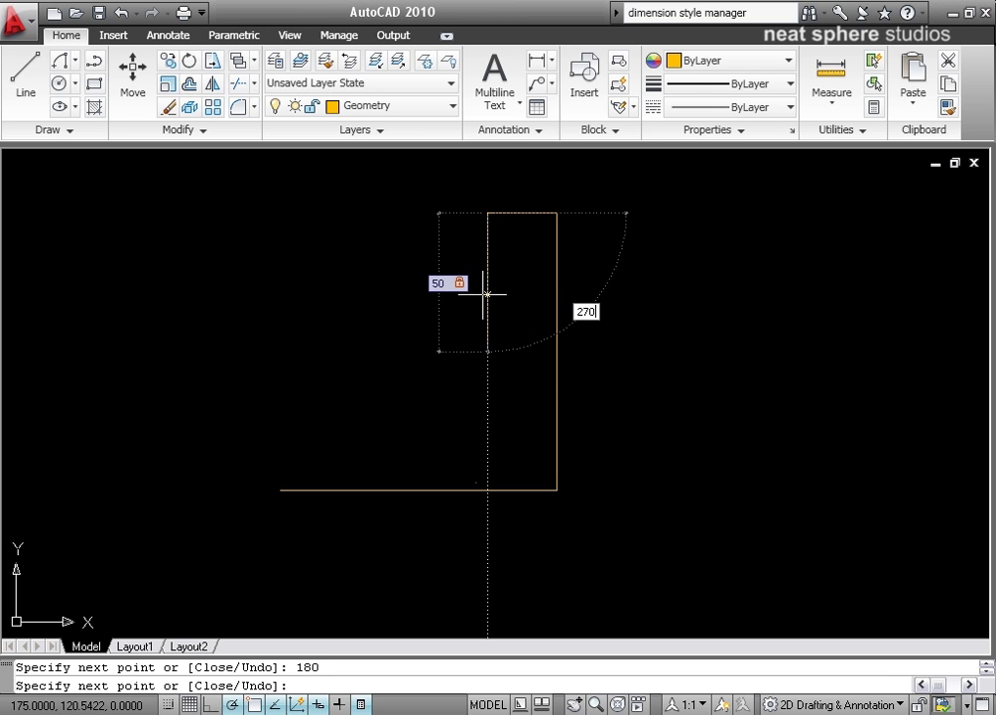
key("Return")
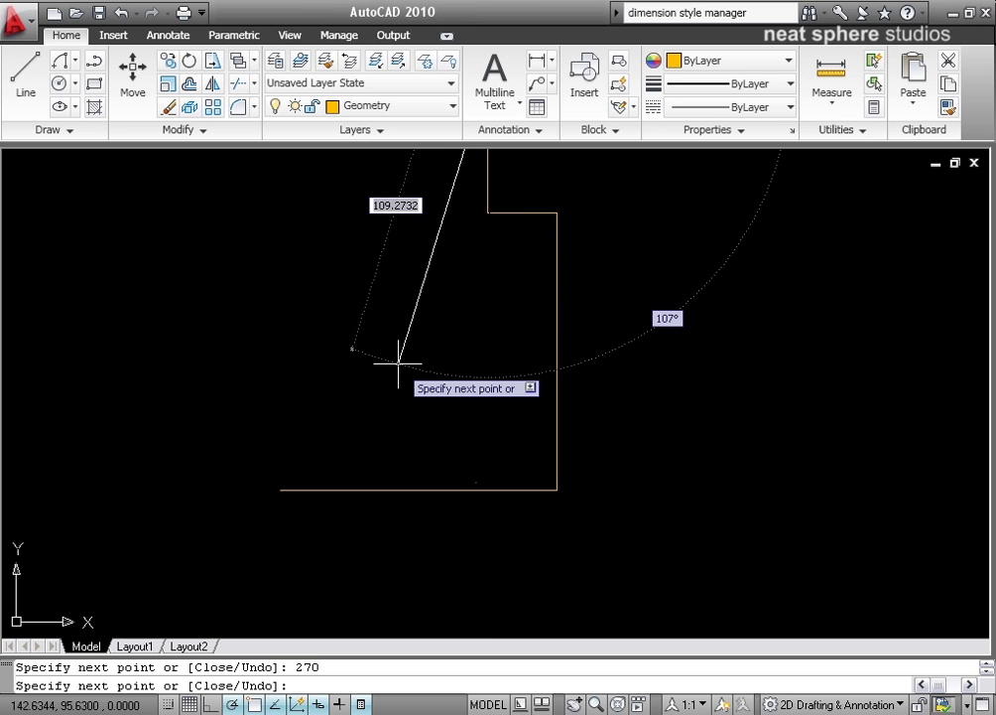
key("u")
key("Return")
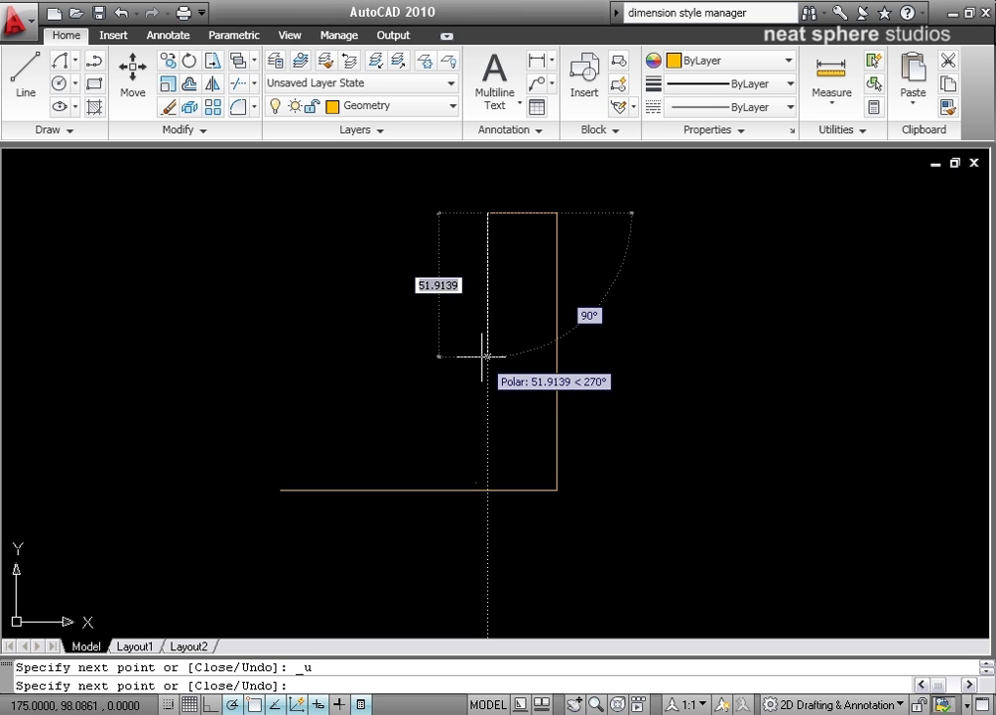
type("50")
key("Tab")
type("90")
key("Return")
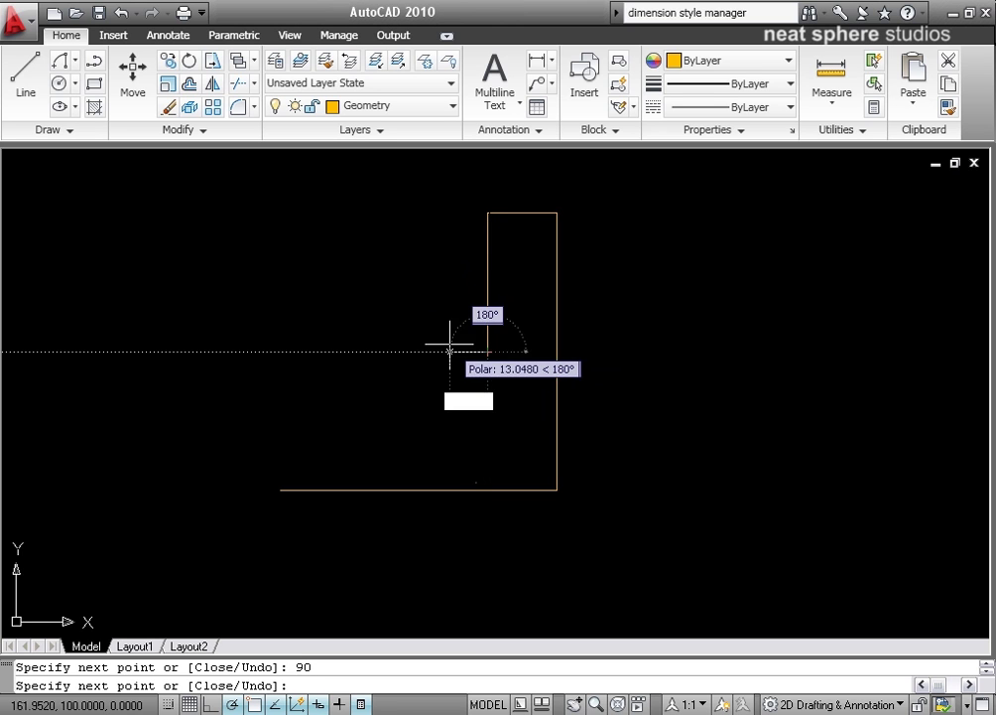
key("Escape")
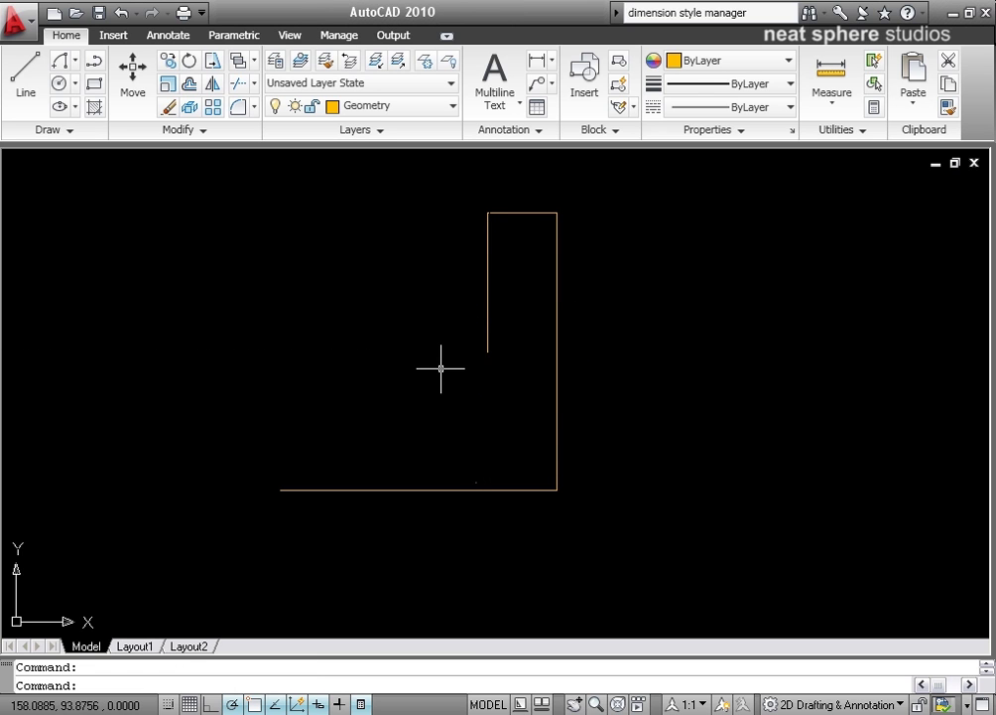
Step: Restart the line at 100,50 and draw the 100-unit left side at 90°
mouse_move(441, 368)
middle_mouse_down()
mouse_move(464, 417)
mouse_move(472, 414)
middle_mouse_up()
scroll(474, 414, "up", 2)
right_click(231, 429)
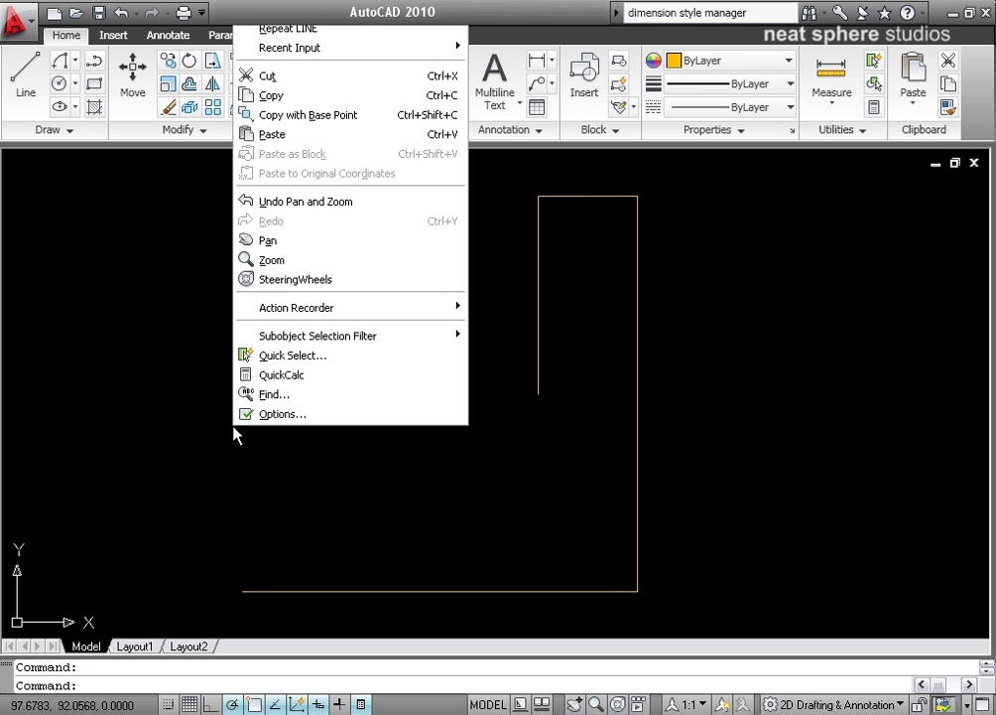
left_click(307, 26)
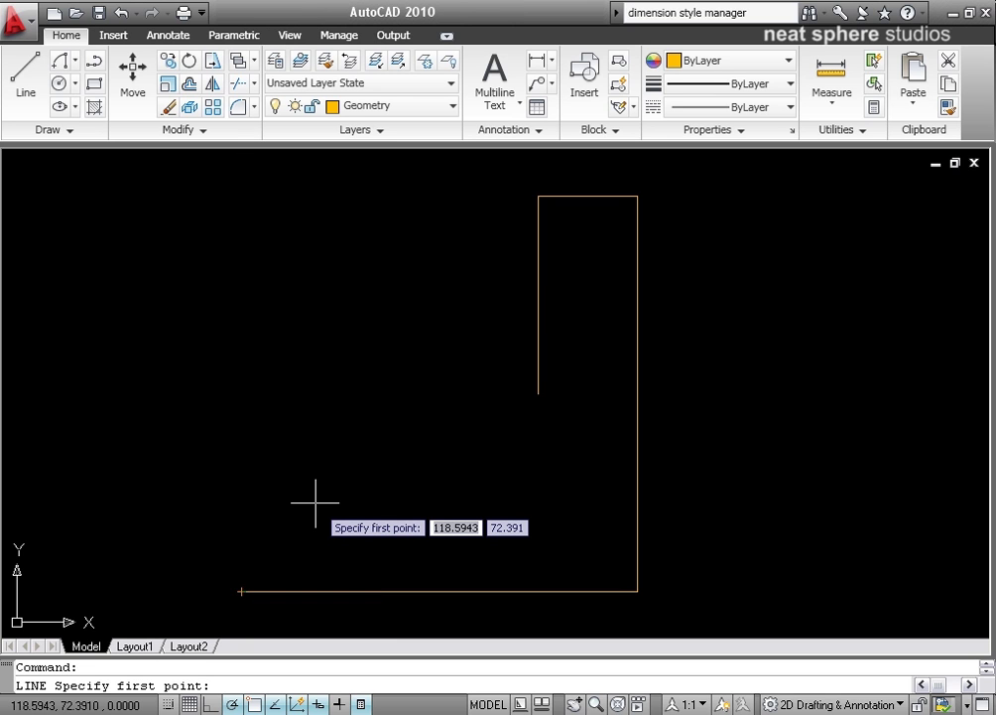
type("100")
key("Tab")
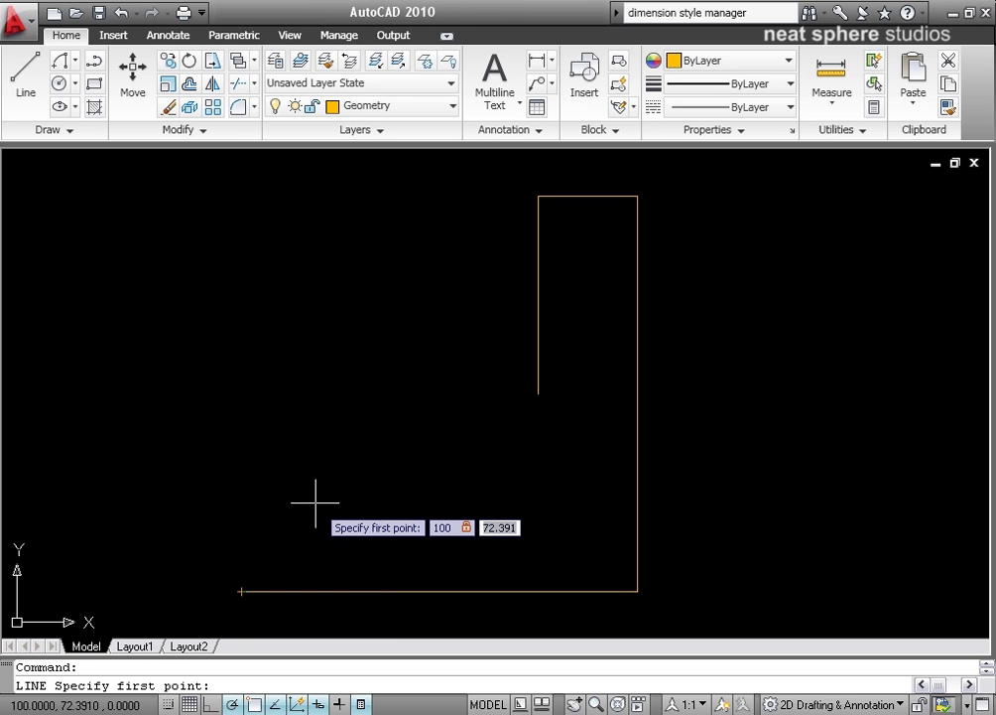
type("50")
key("Return")
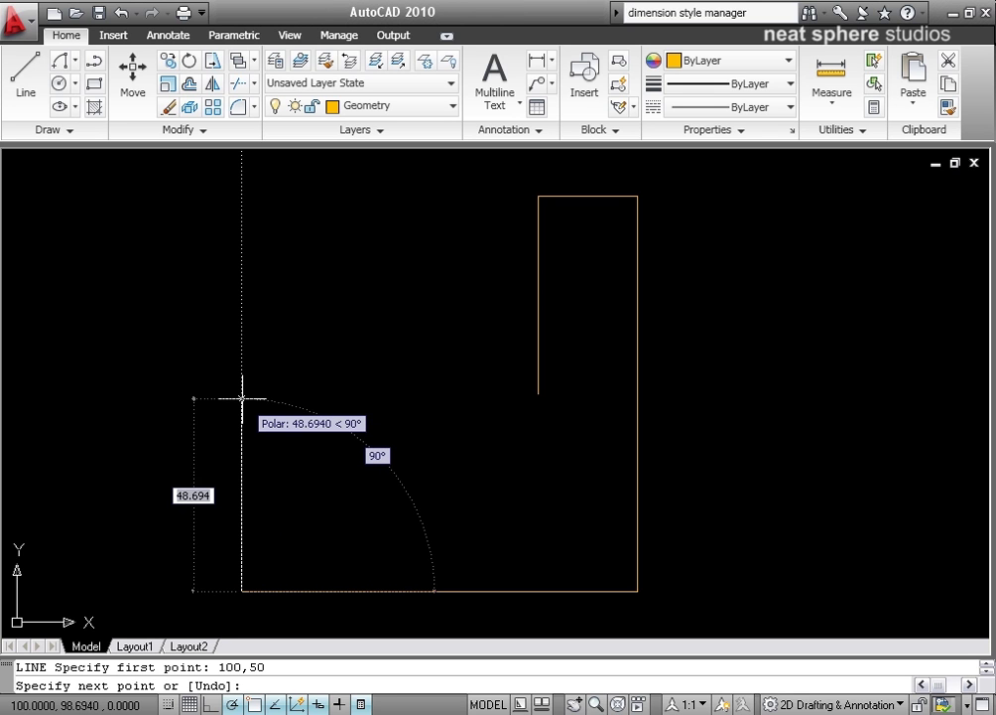
type("100")
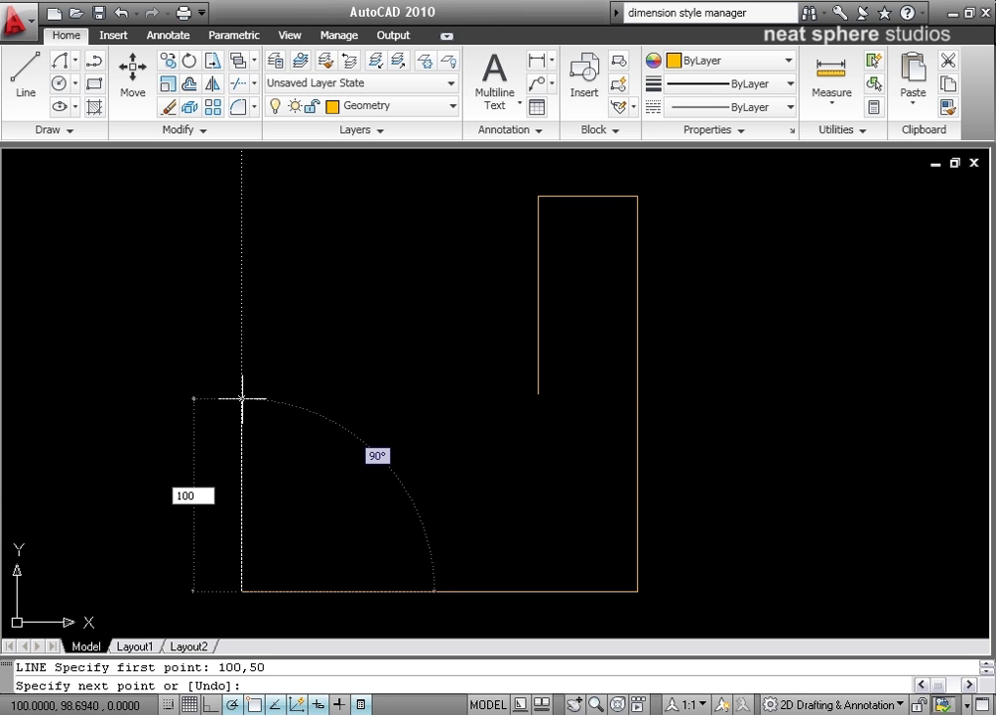
key("Tab")
type("90")
key("Return")
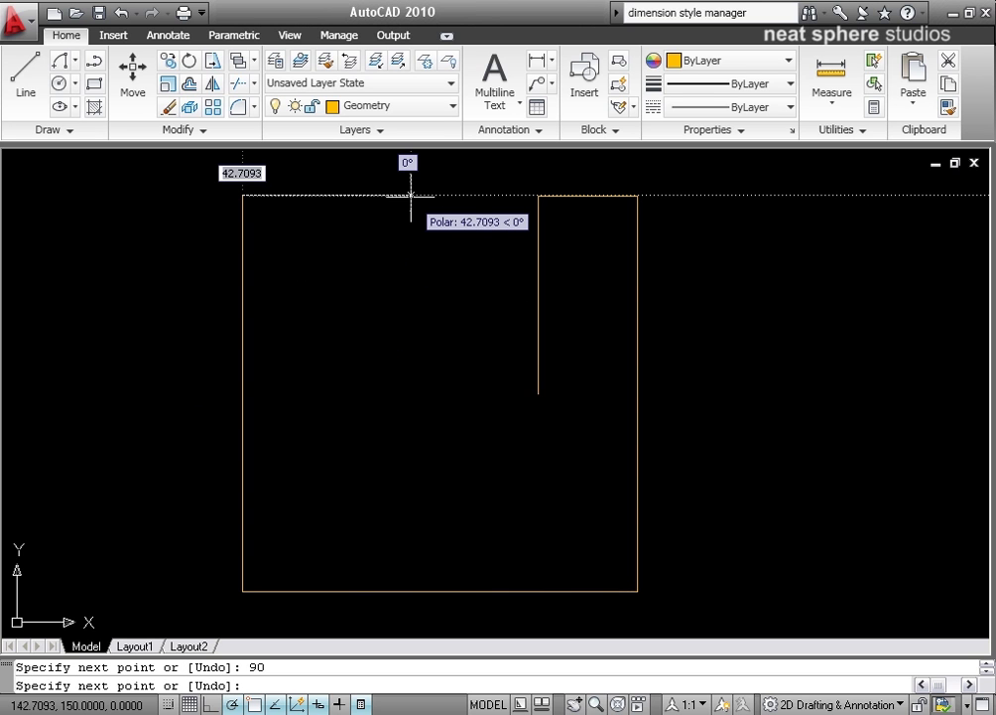
Step: Draw the 25-unit left arm top at 0° and the 50-unit slot edge at 90°
type("25")
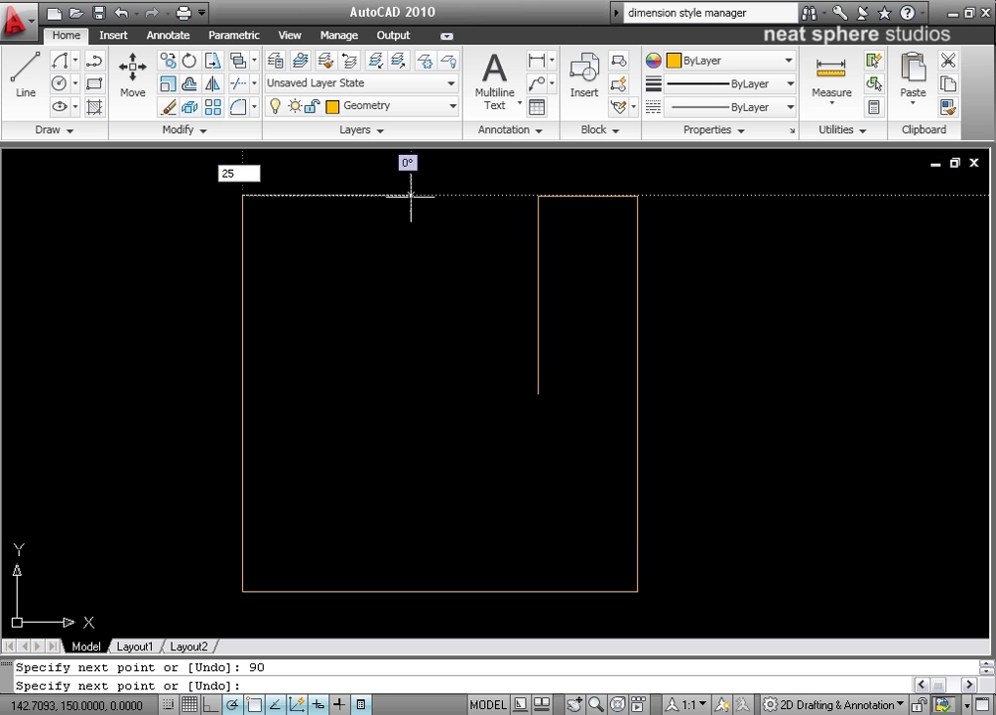
key("Tab")
type("0")
key("Return")
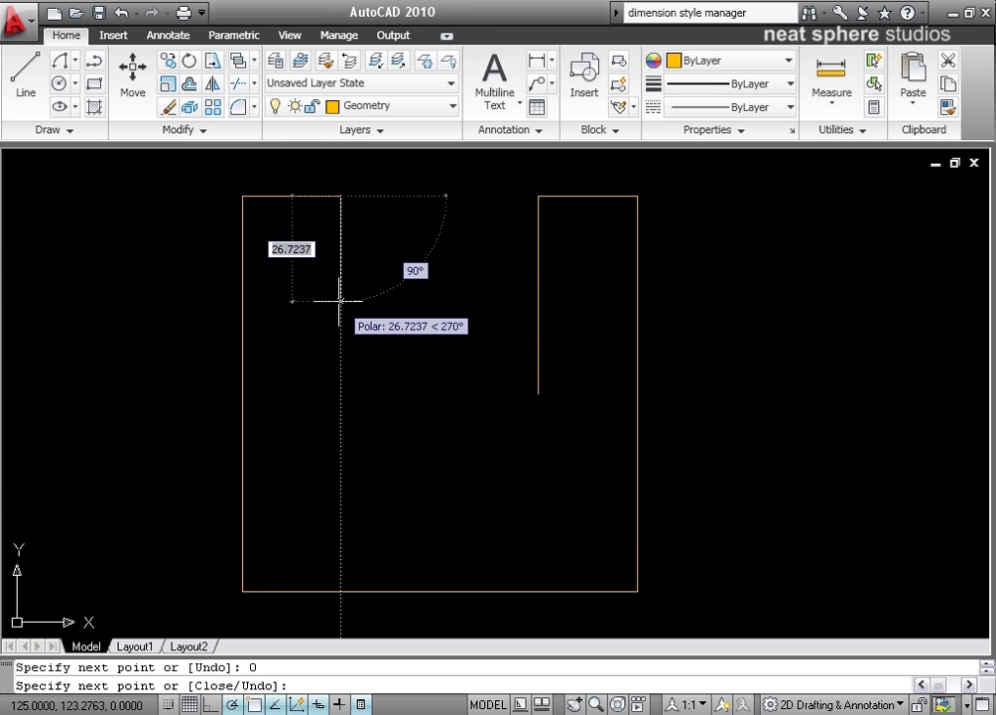
type("50")
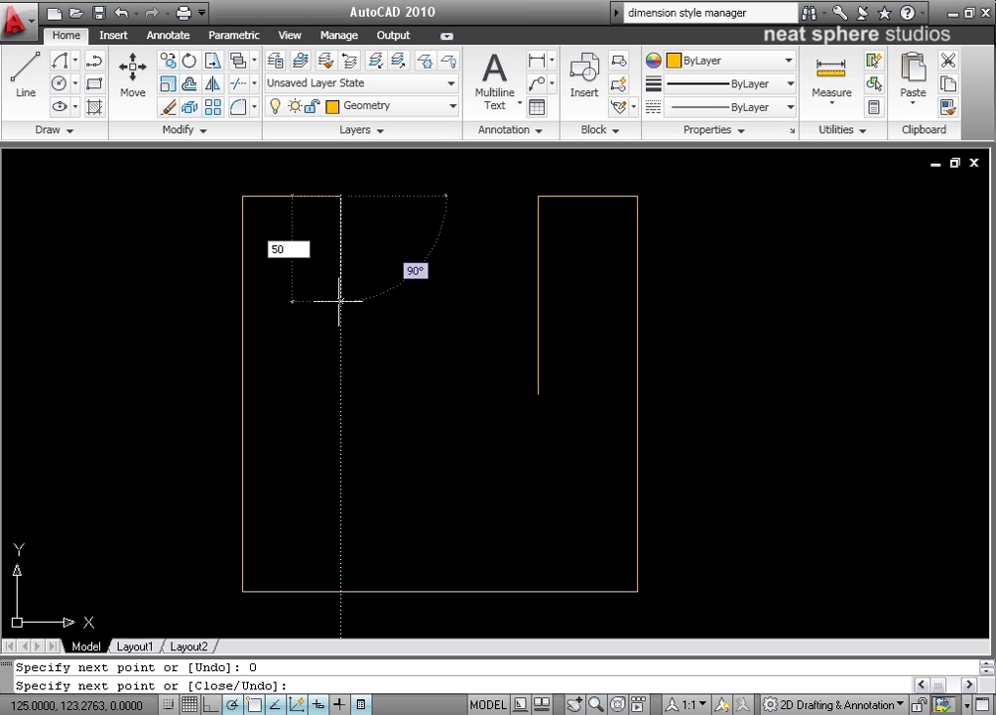
key("Tab")
type("90")
key("Return")
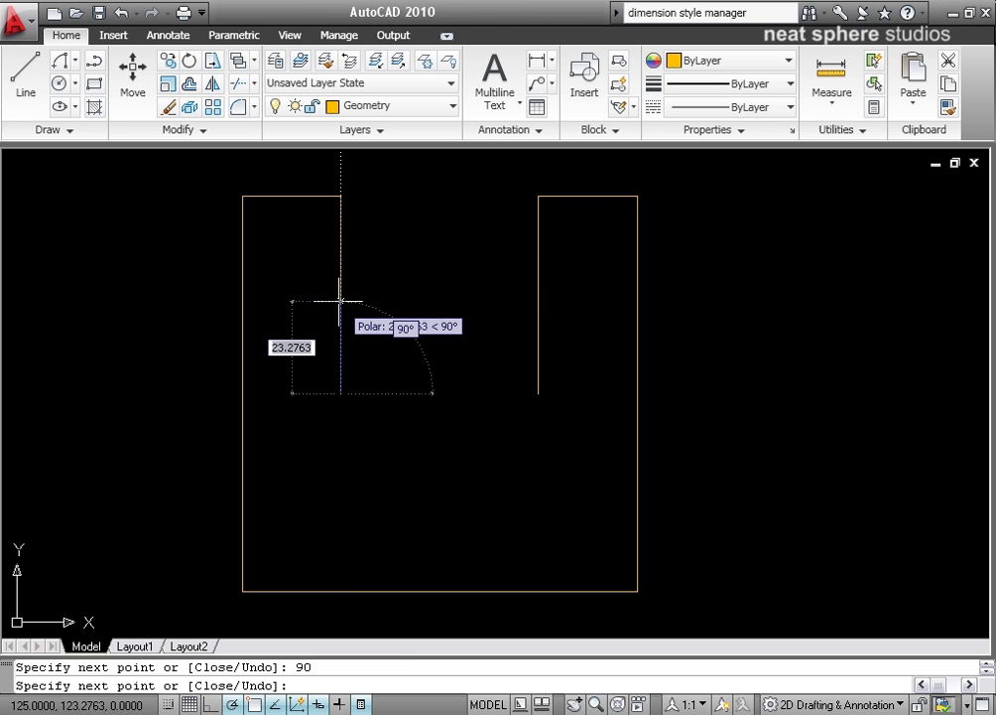
key("Escape")
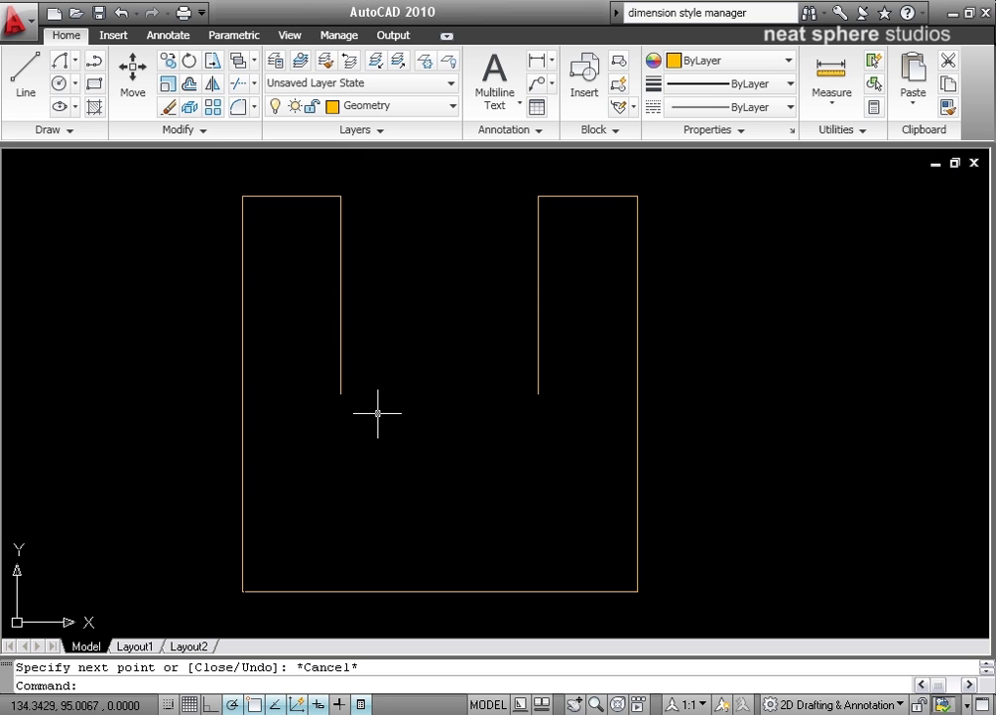
Step: Join the two inner slot-edge endpoints with a Start-End-Radius arc of radius 25
left_click(75, 62)
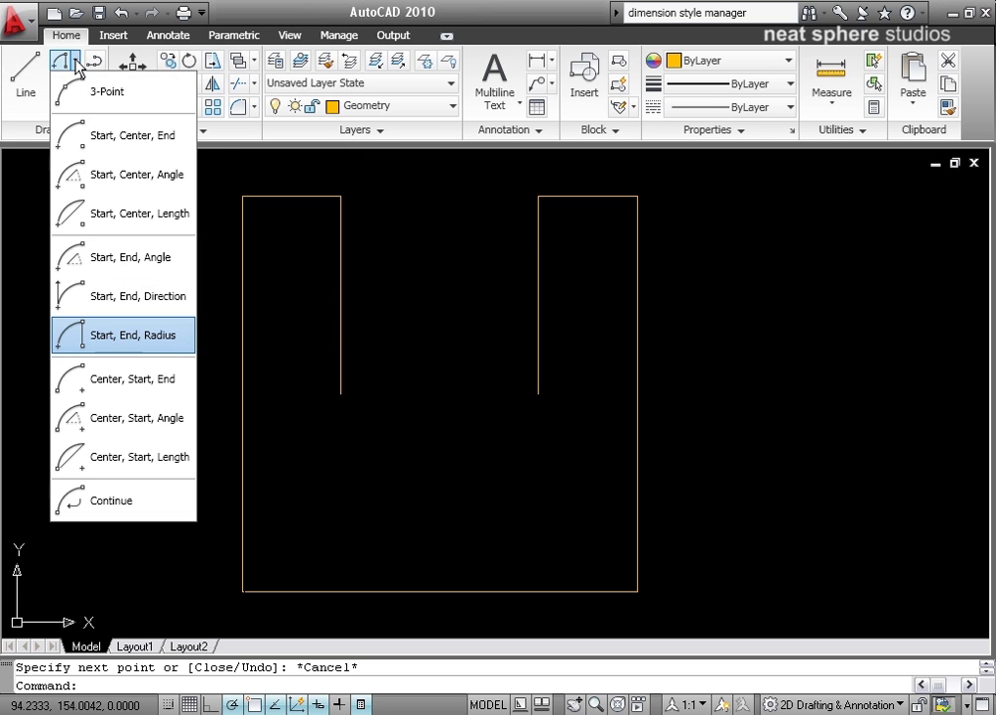
left_click(149, 337)
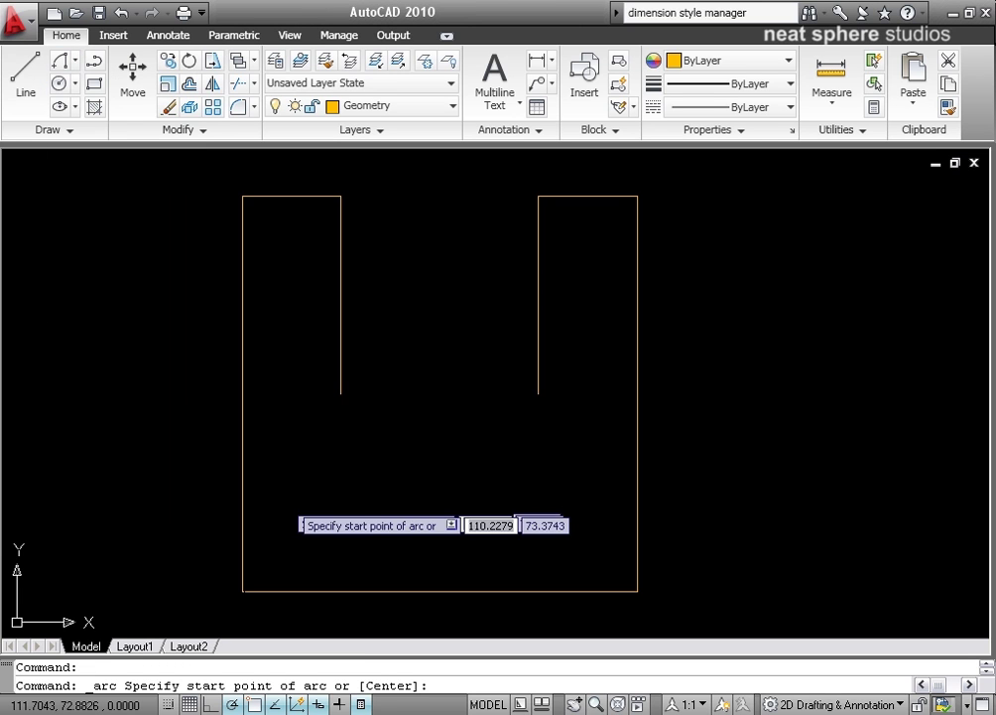
left_click(340, 394)
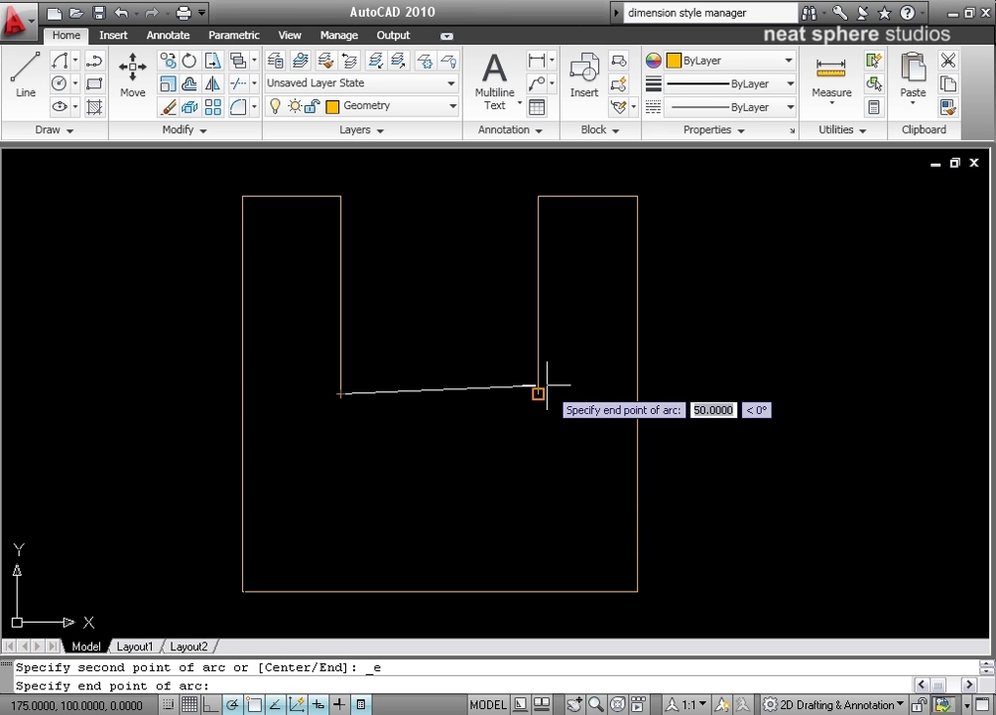
left_click(538, 394)
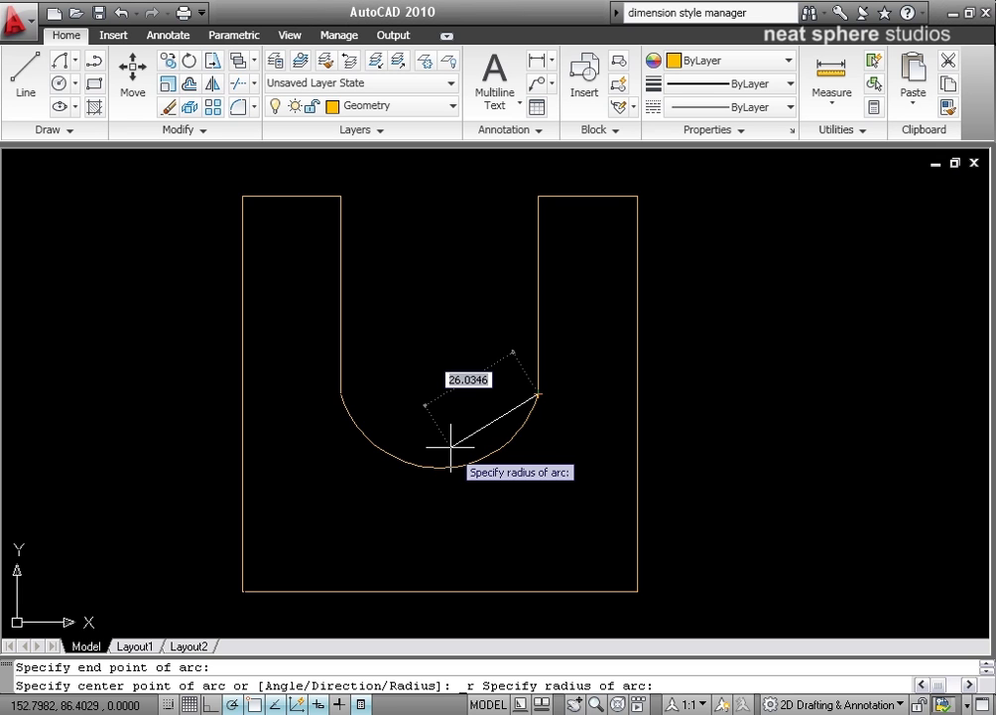
type("25")
key("Return")
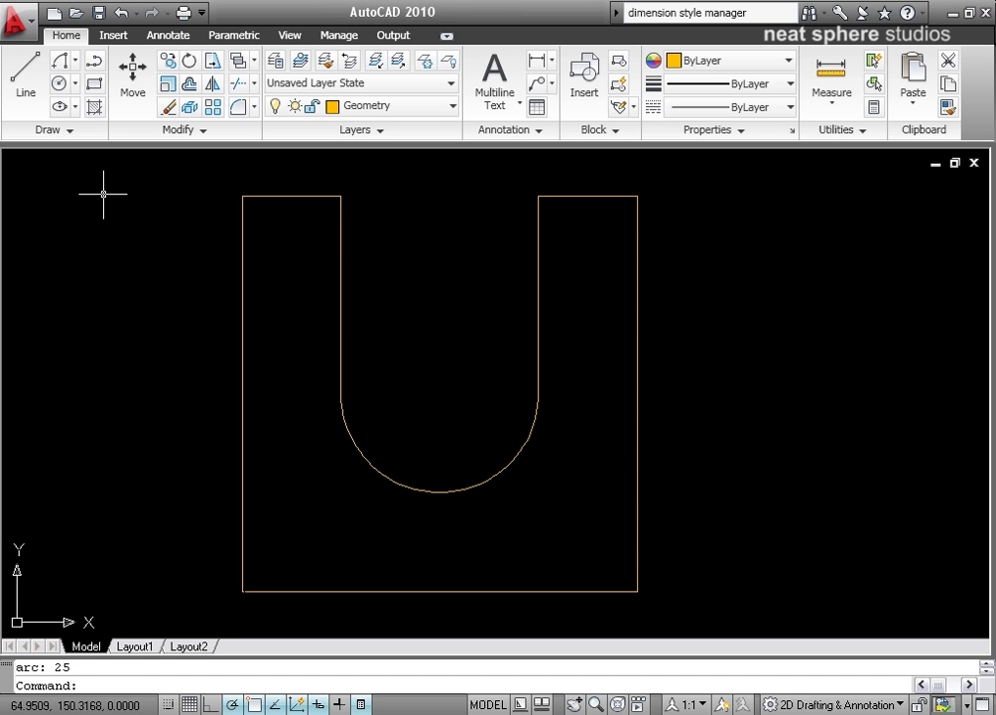
Step: Draw the first bolt-hole circle with centre 112.5,65 and radius 7.5
left_click(61, 85)
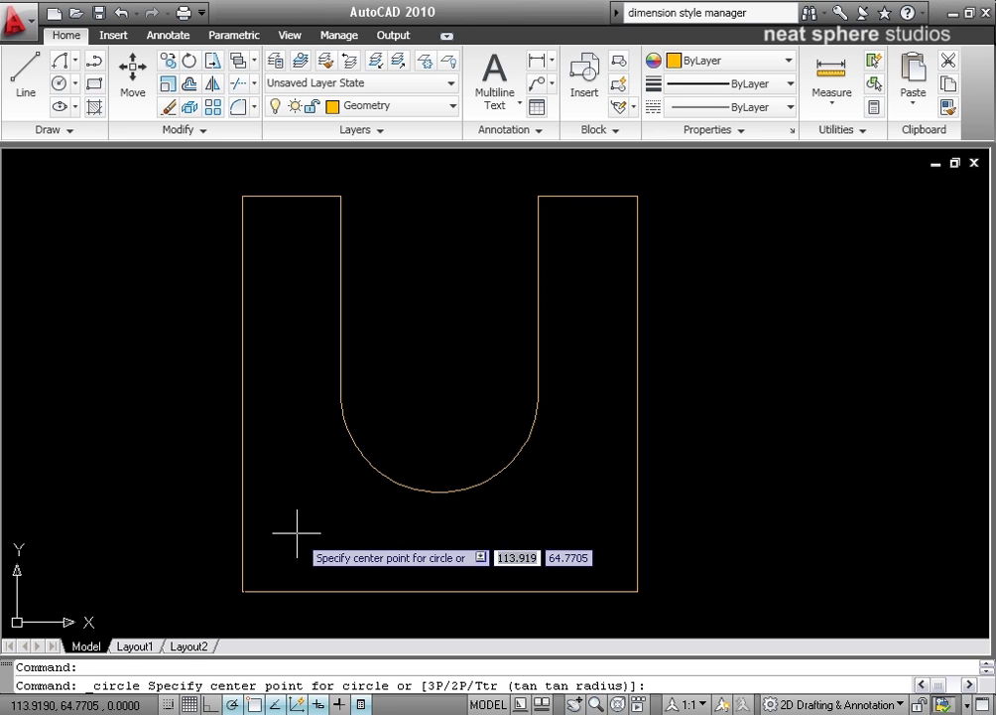
type("112.5")
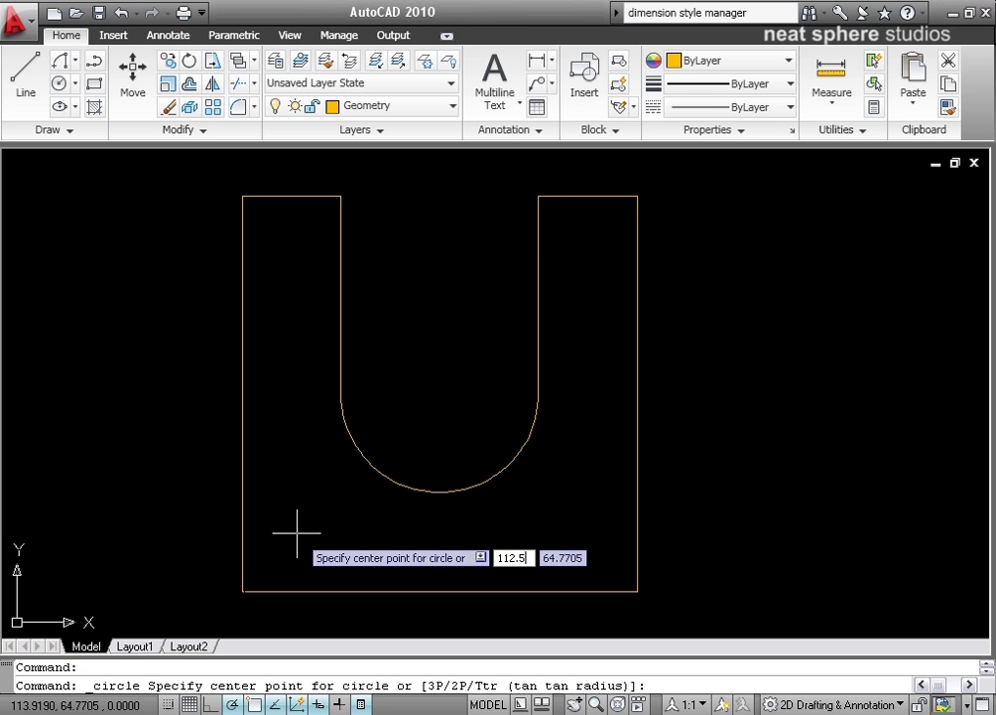
key("Tab")
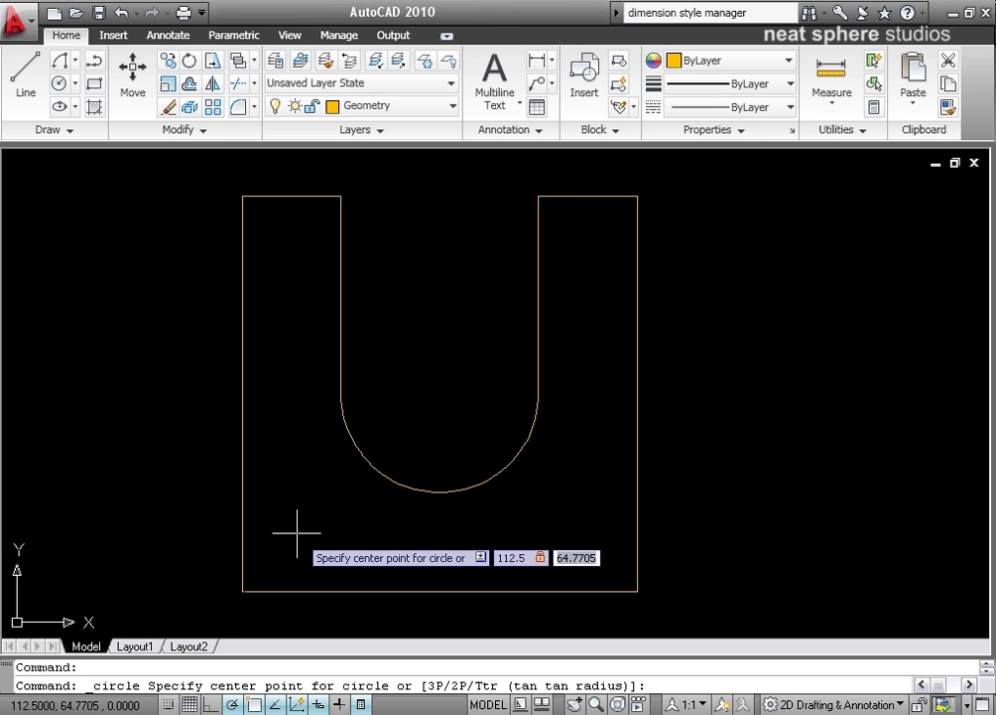
type("65")
key("Return")
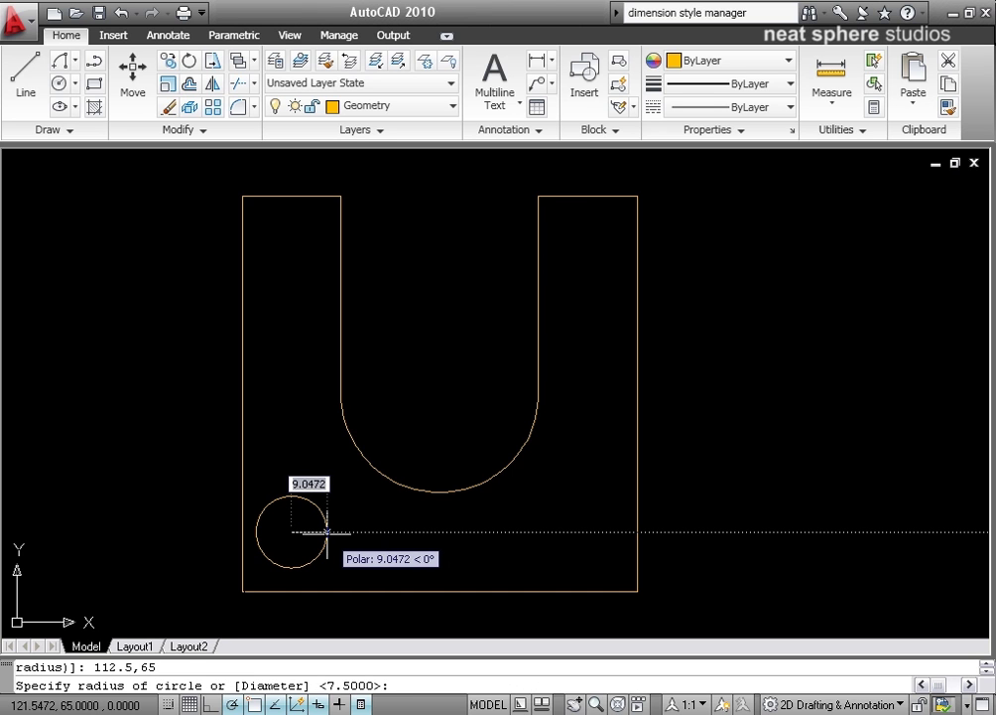
type("7.5")
key("Return")
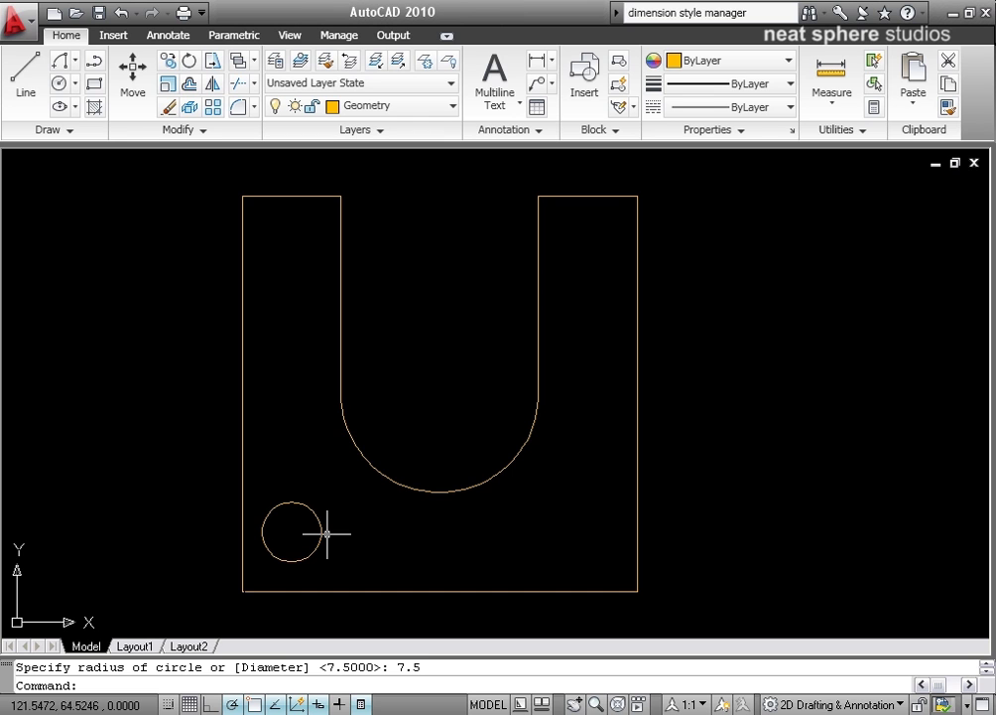
Step: Draw a 75 × 70 rectangle with its first corner snapped to the circle's centre
left_click(94, 86)
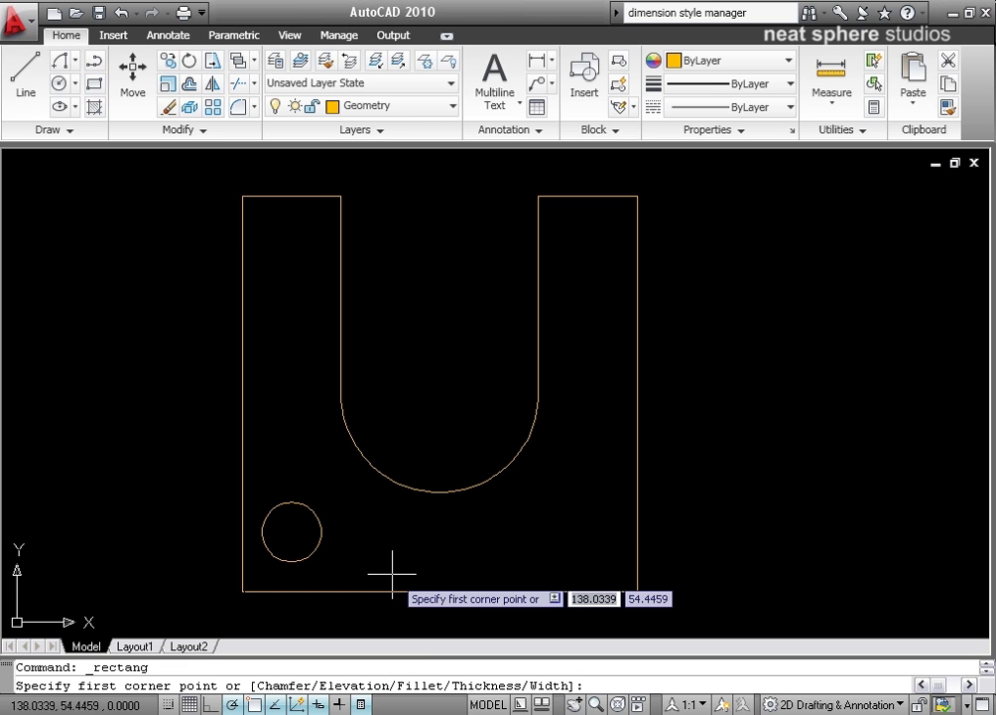
left_click(290, 532)
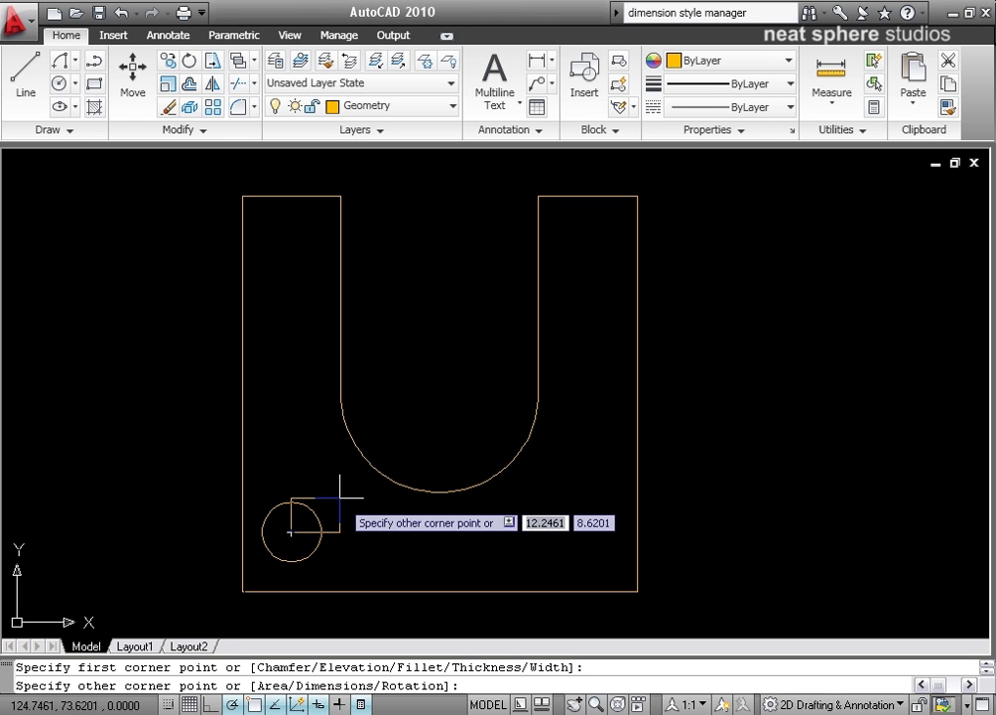
type("75")
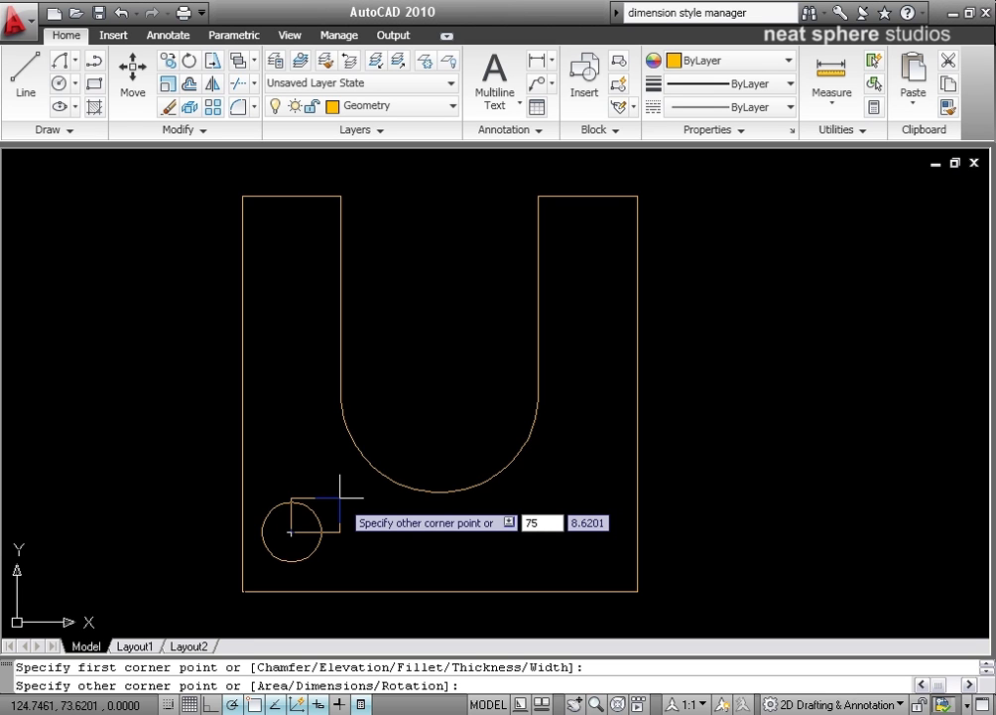
key("Tab")
type("70")
key("Return")
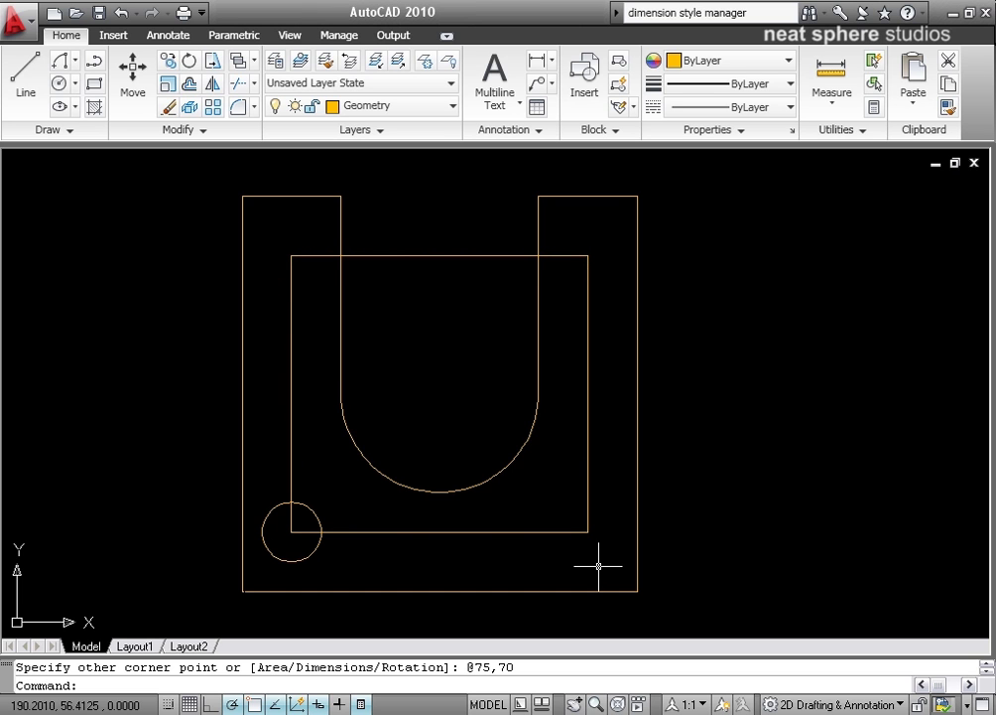
Step: Draw radius 7.5 circles at the rectangle's top-left, top-right and lower-right corners
left_click(63, 85)
left_click(291, 256)
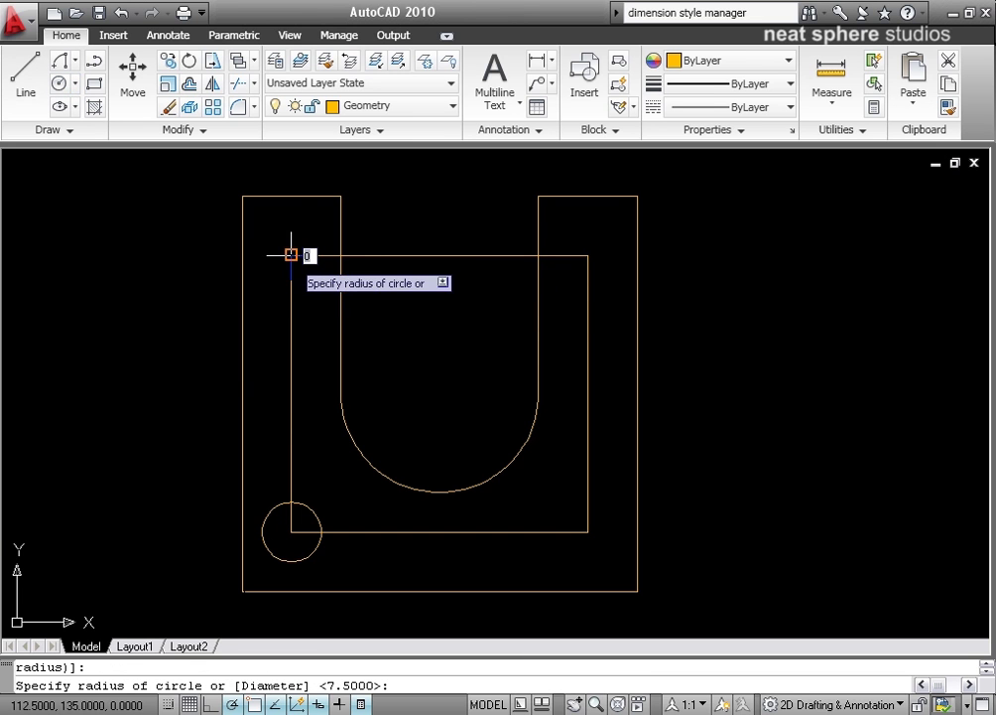
type("7.5")
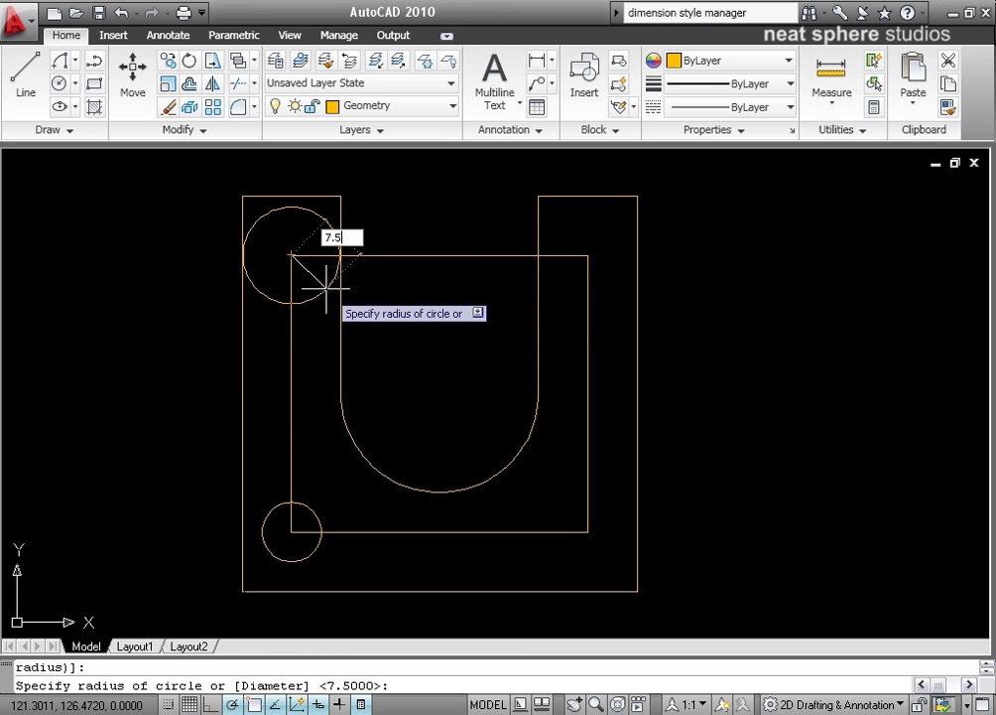
key("Return")
right_click(437, 324)
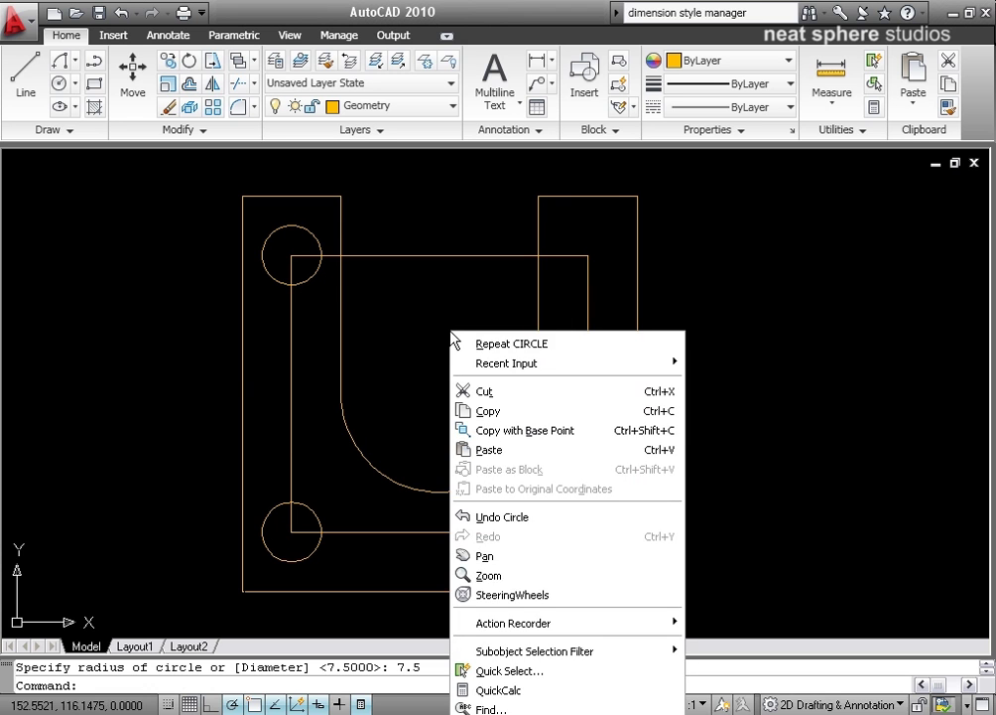
left_click(507, 343)
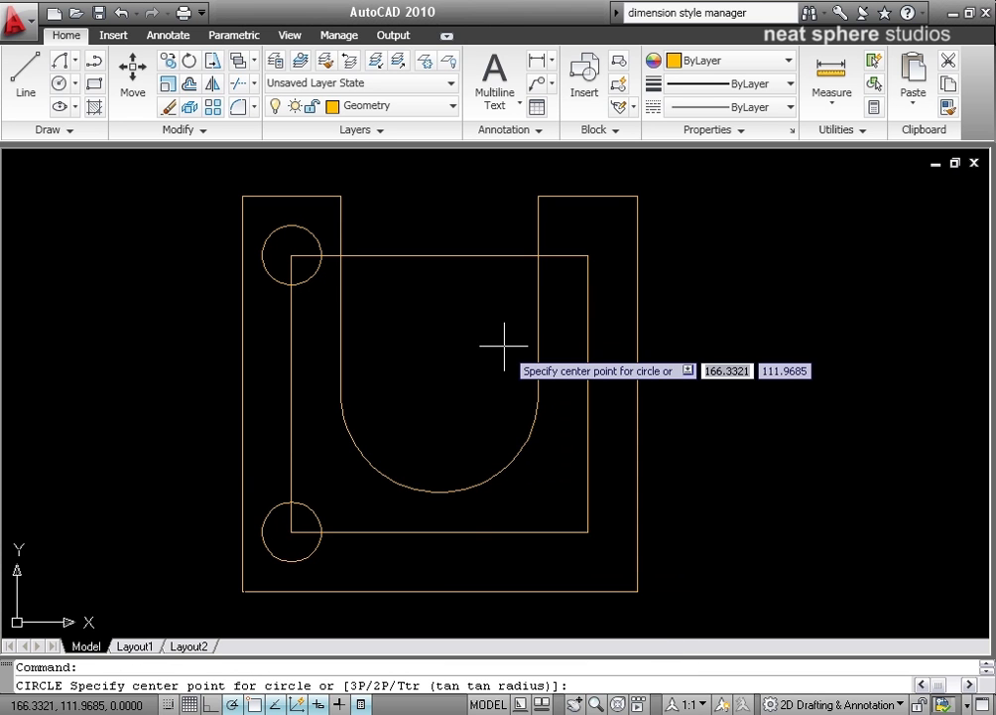
left_click(589, 255)
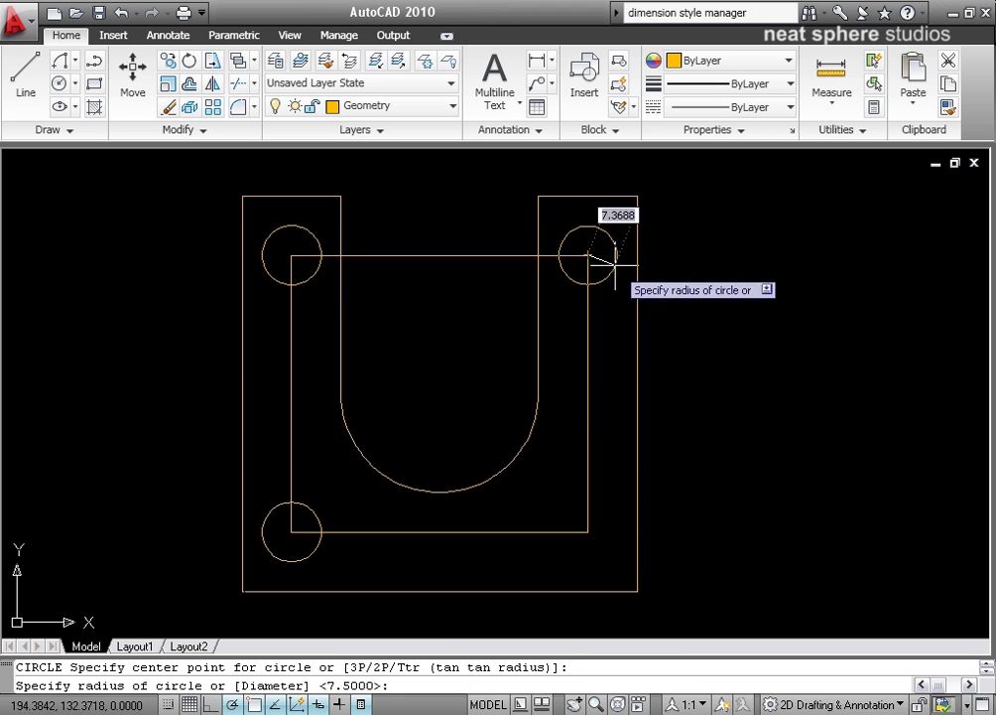
type("7.5")
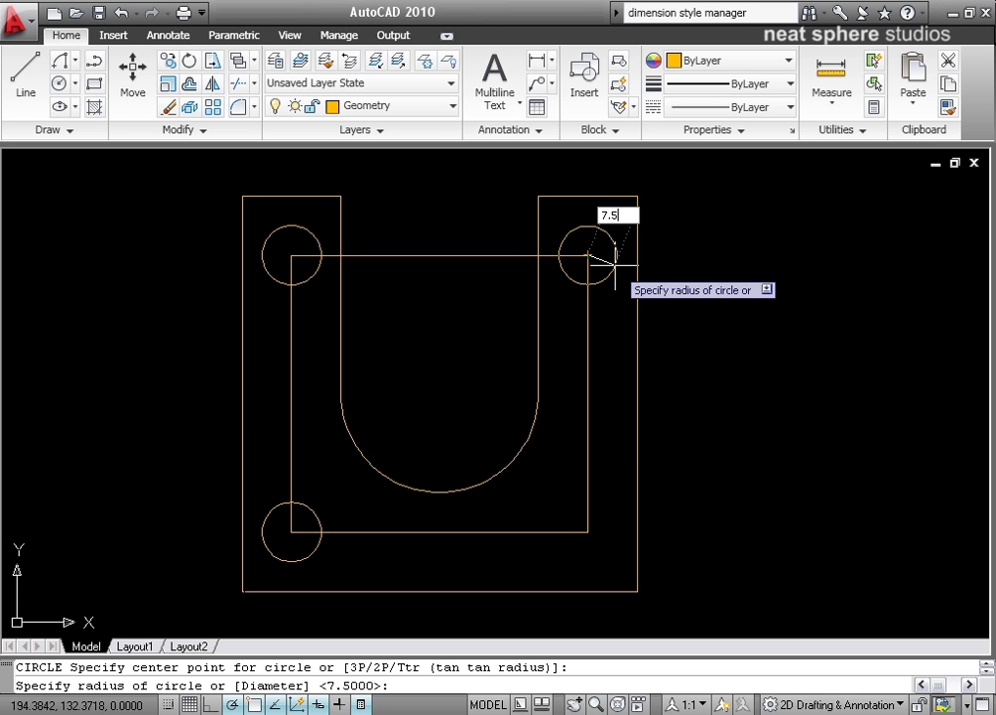
key("Return")
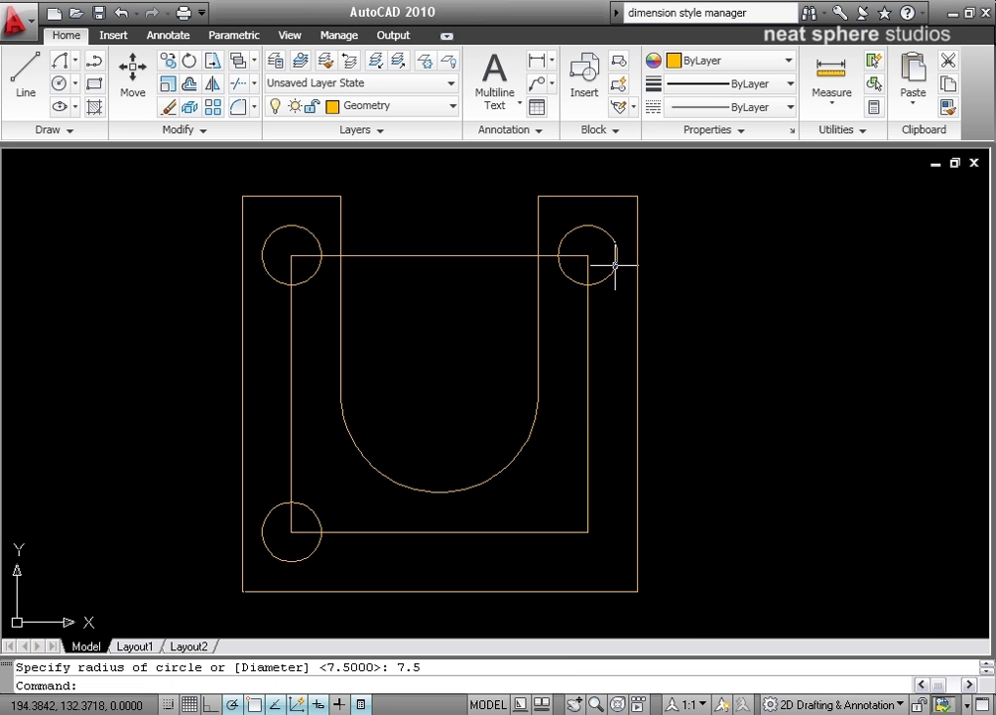
right_click(700, 400)
left_click(720, 347)
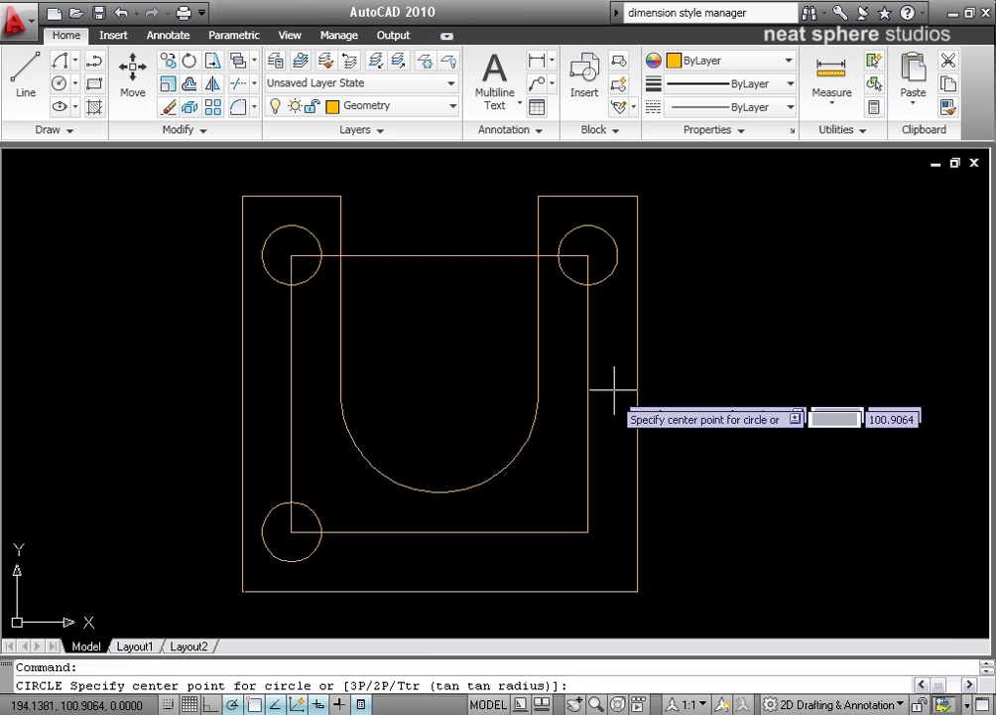
left_click(587, 532)
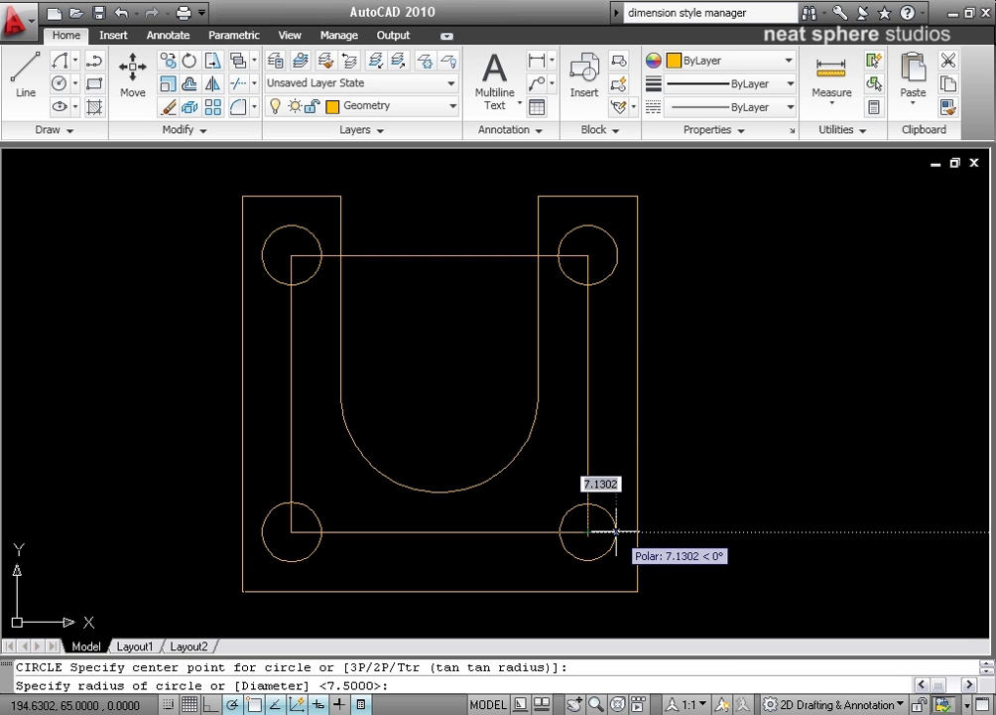
type("7.5")
key("Return")
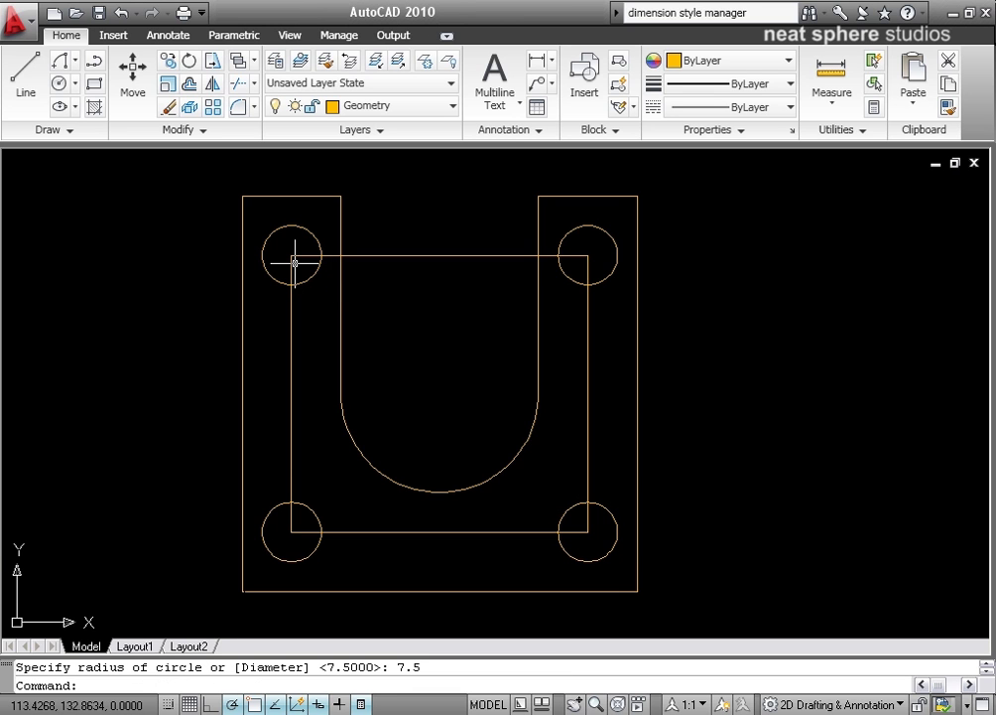
Step: Pin the expanded Draw panel and circumscribe a radius 8 hexagon around the top-left circle
left_click(70, 130)
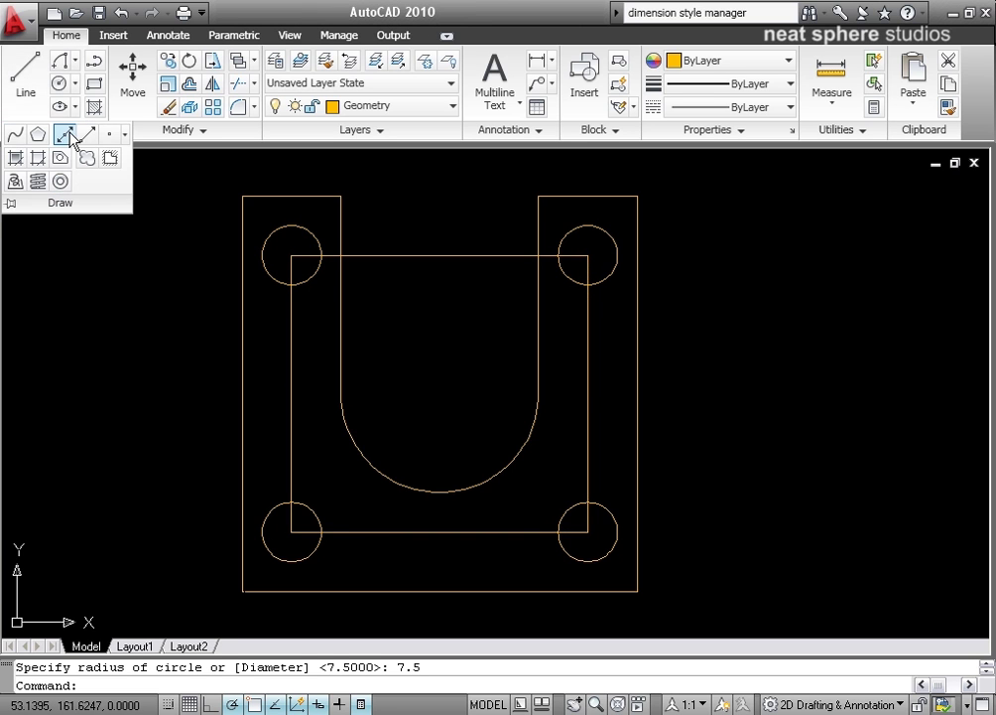
left_click(9, 204)
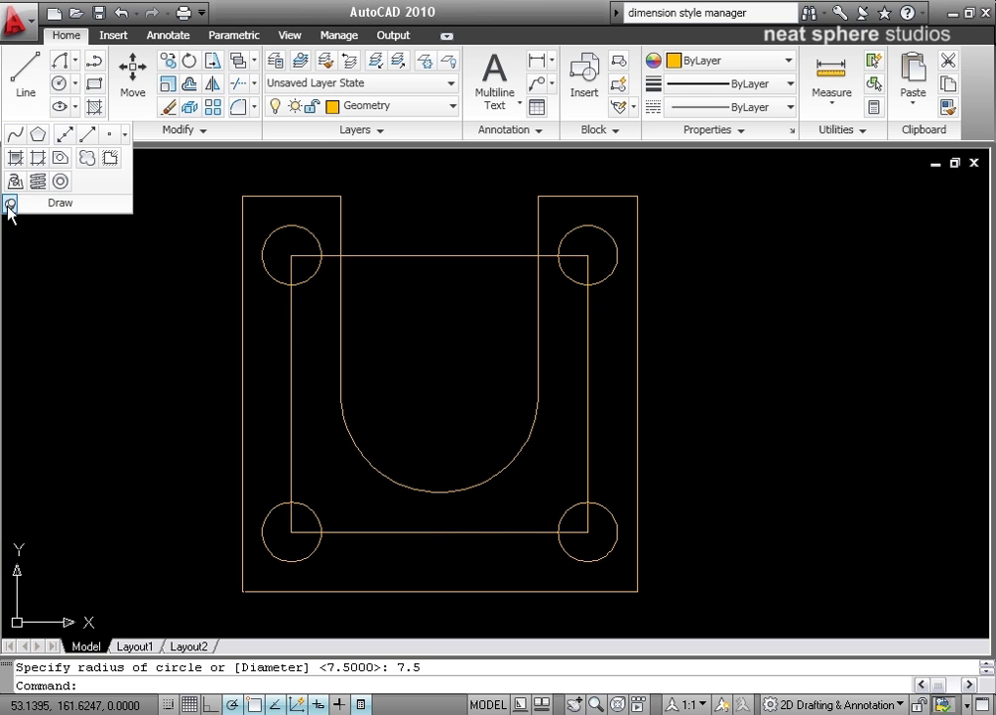
left_click(38, 136)
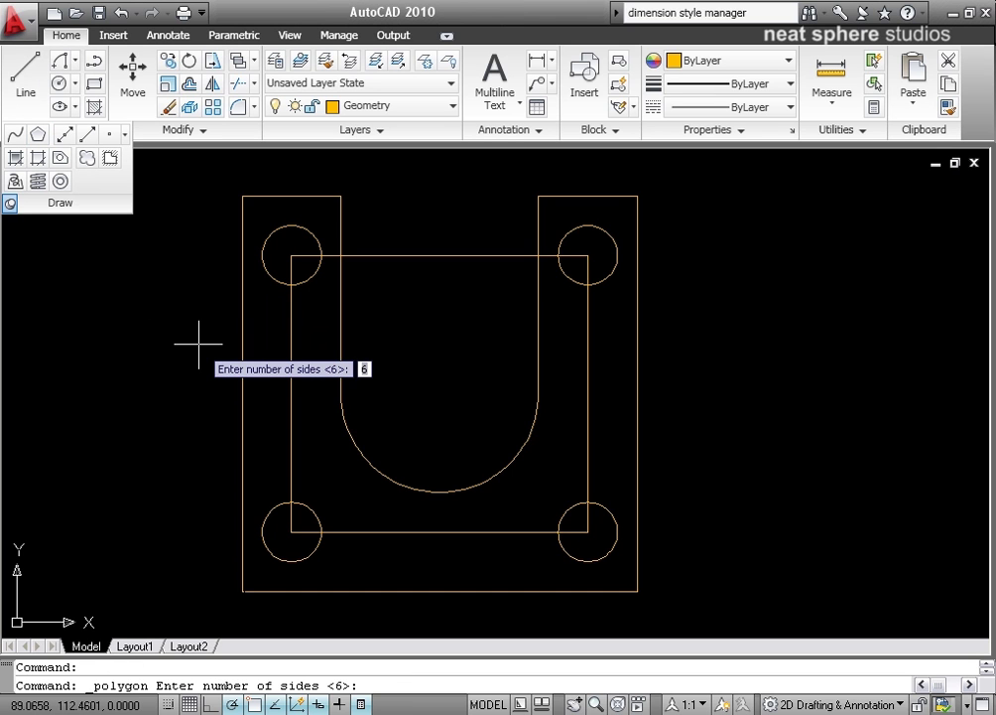
key("Return")
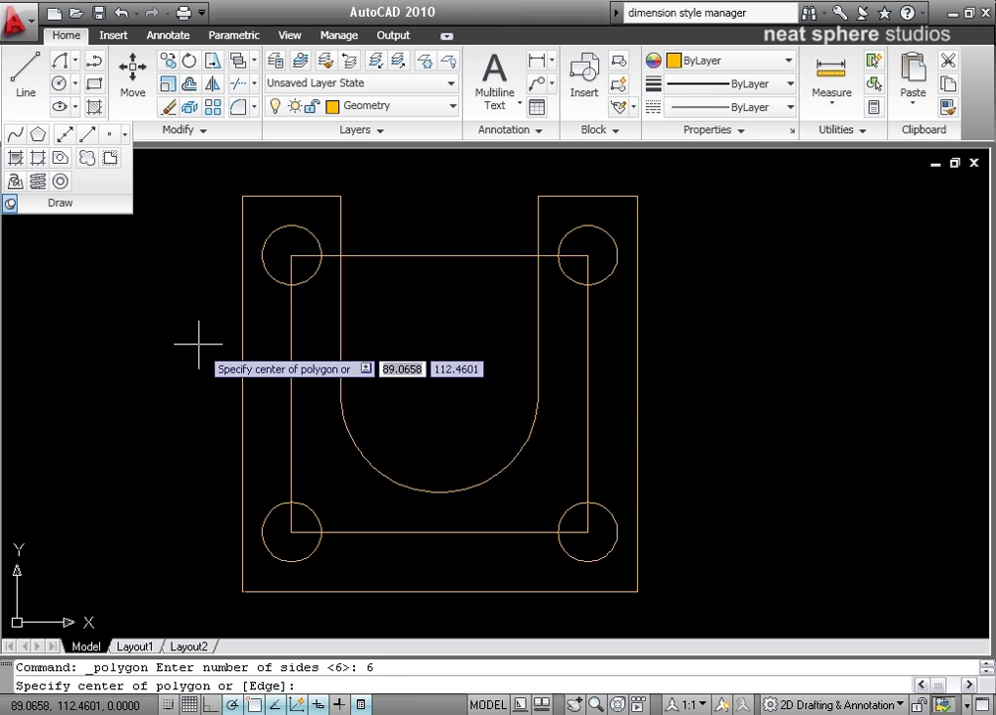
left_click(291, 254)
left_click(333, 320)
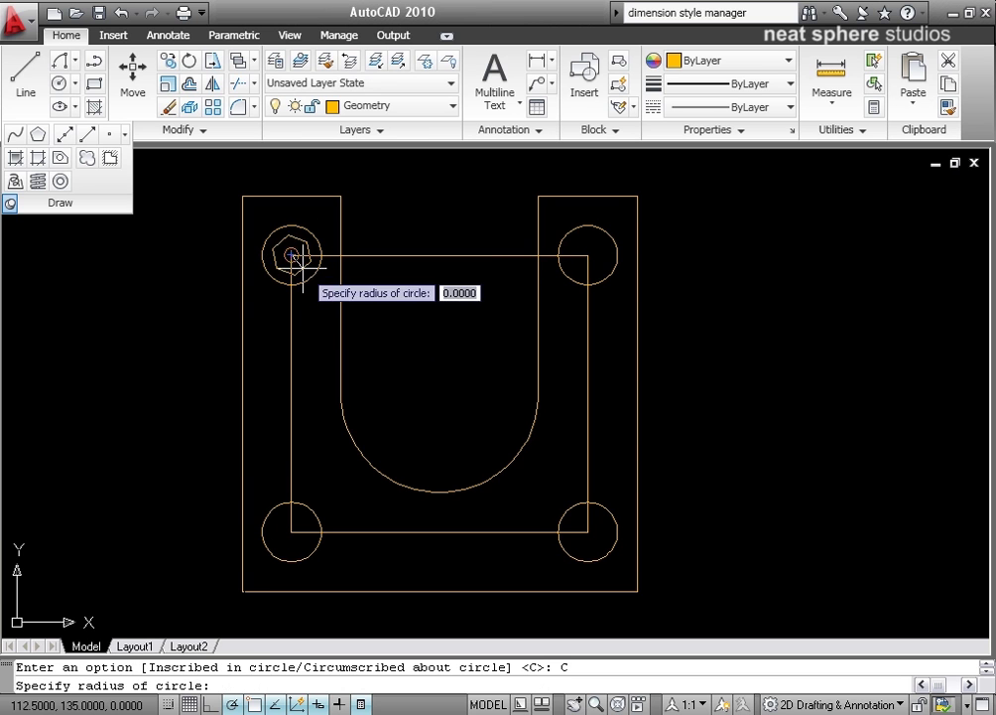
type("8")
key("Return")
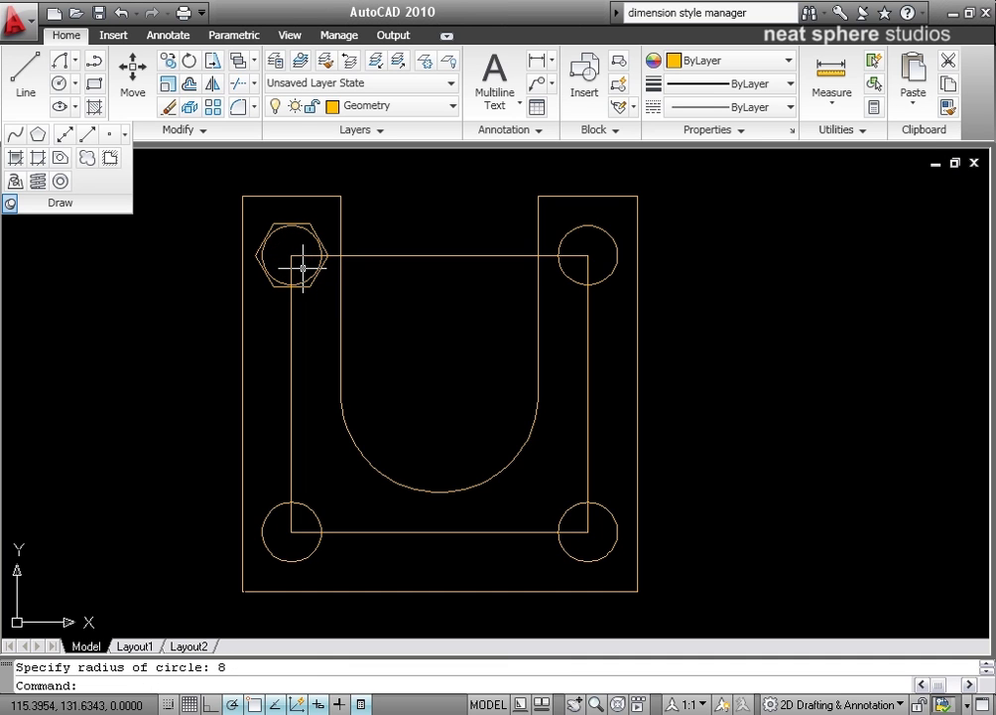
Step: Add a radius 8 circumscribed hexagon around the top-right bolt circle
right_click(454, 338)
left_click(479, 349)
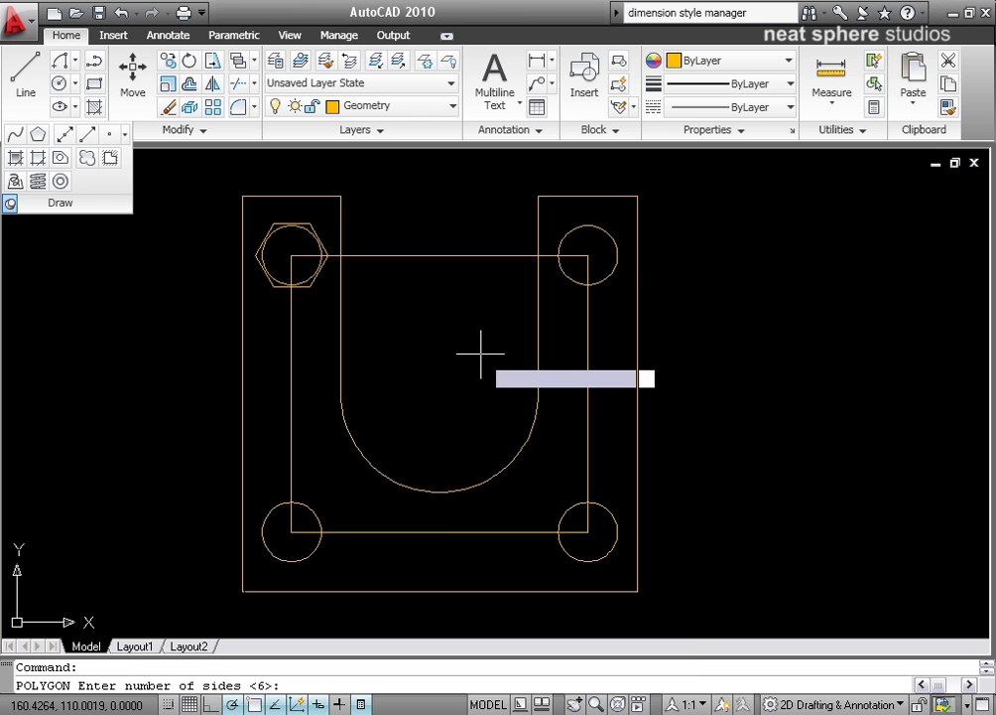
key("Return")
left_click(588, 255)
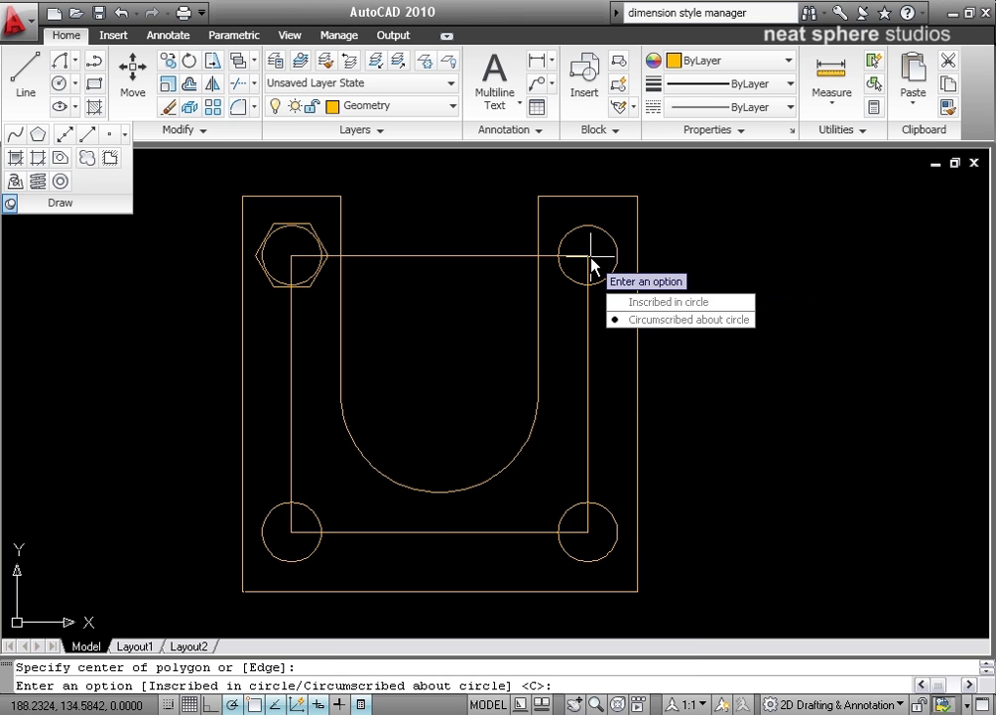
key("Return")
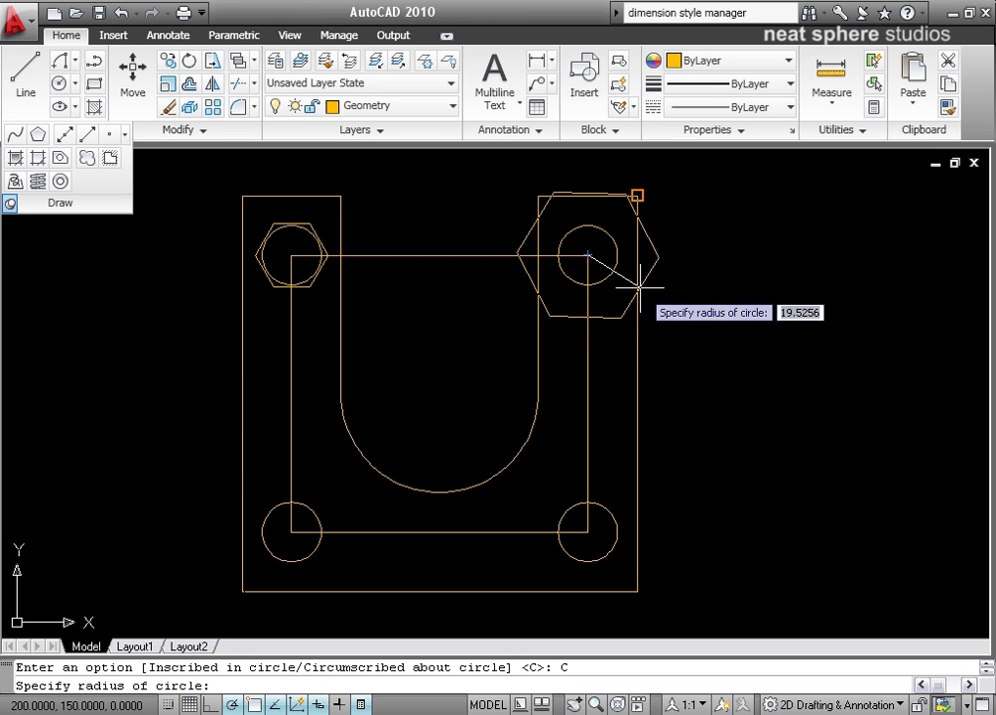
type("8")
key("Return")
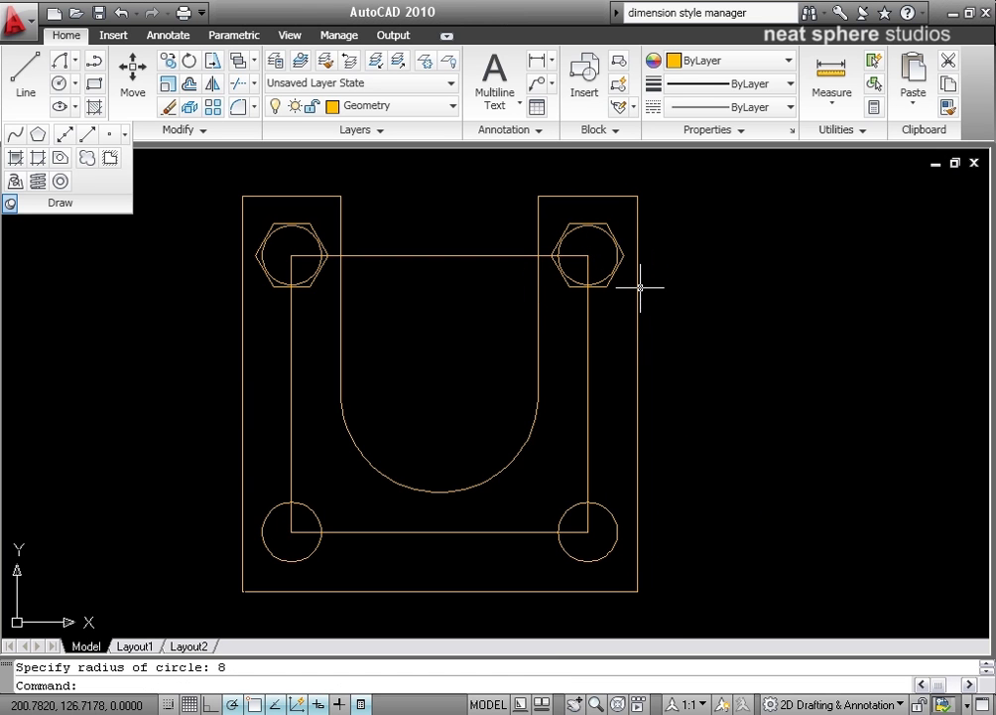
Step: Add a radius 8 circumscribed hexagon around the lower-right bolt circle
right_click(682, 321)
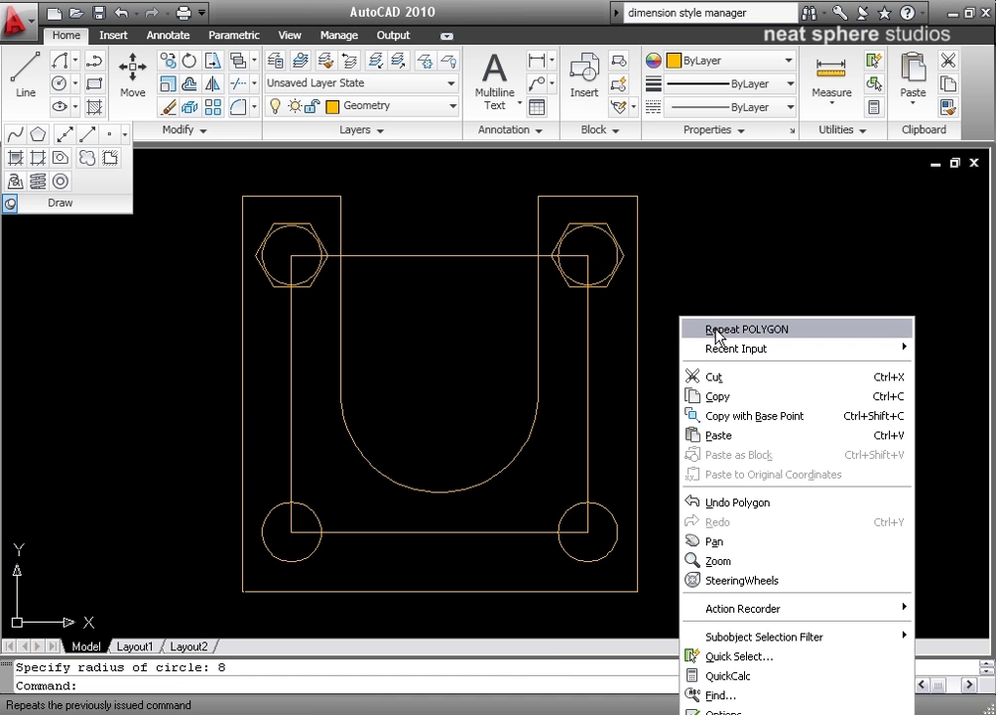
left_click(715, 328)
key("Return")
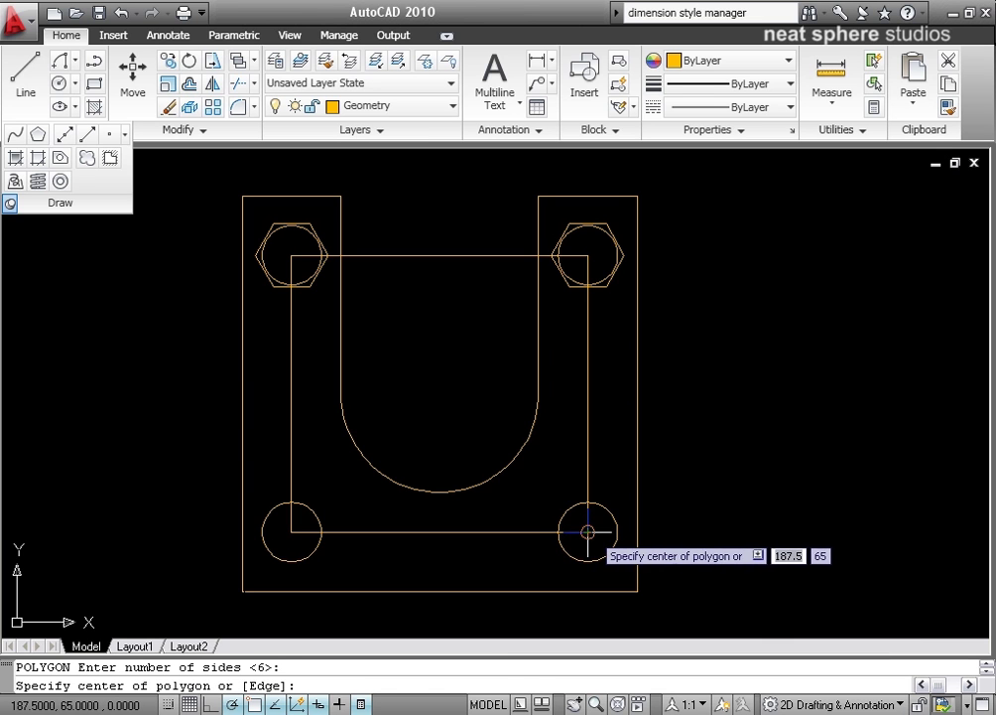
left_click(589, 532)
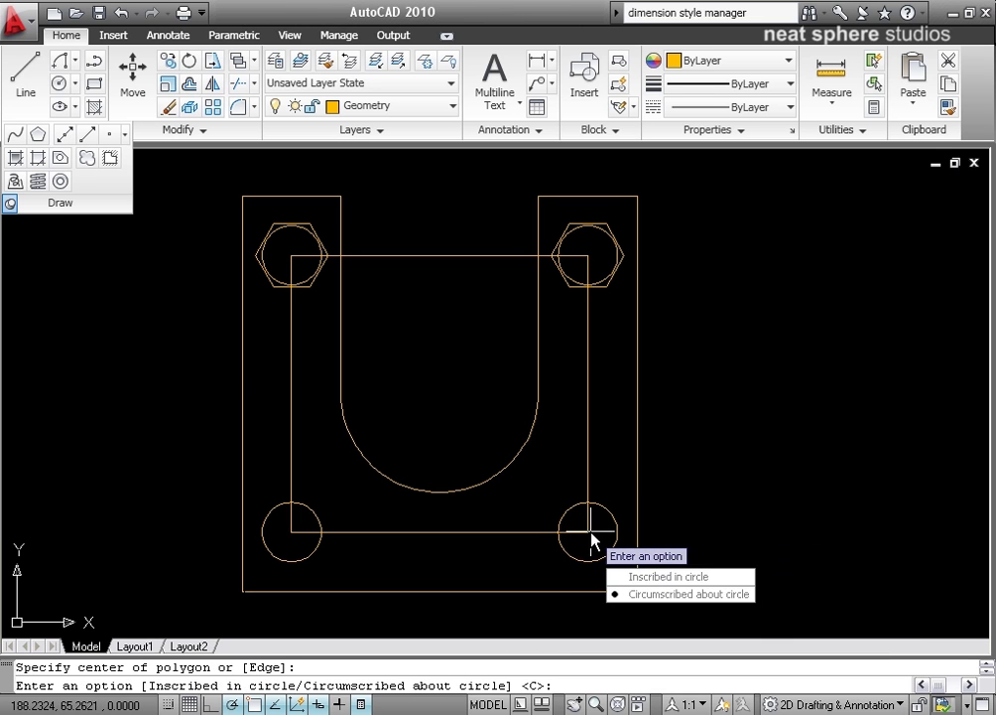
left_click(637, 596)
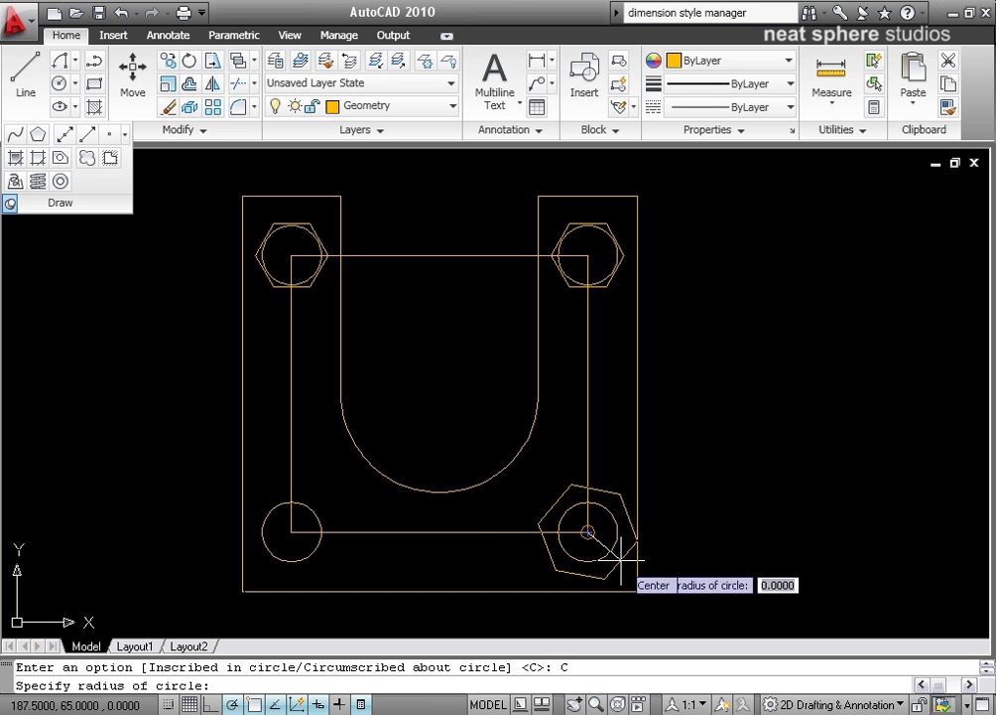
type("8")
key("Return")
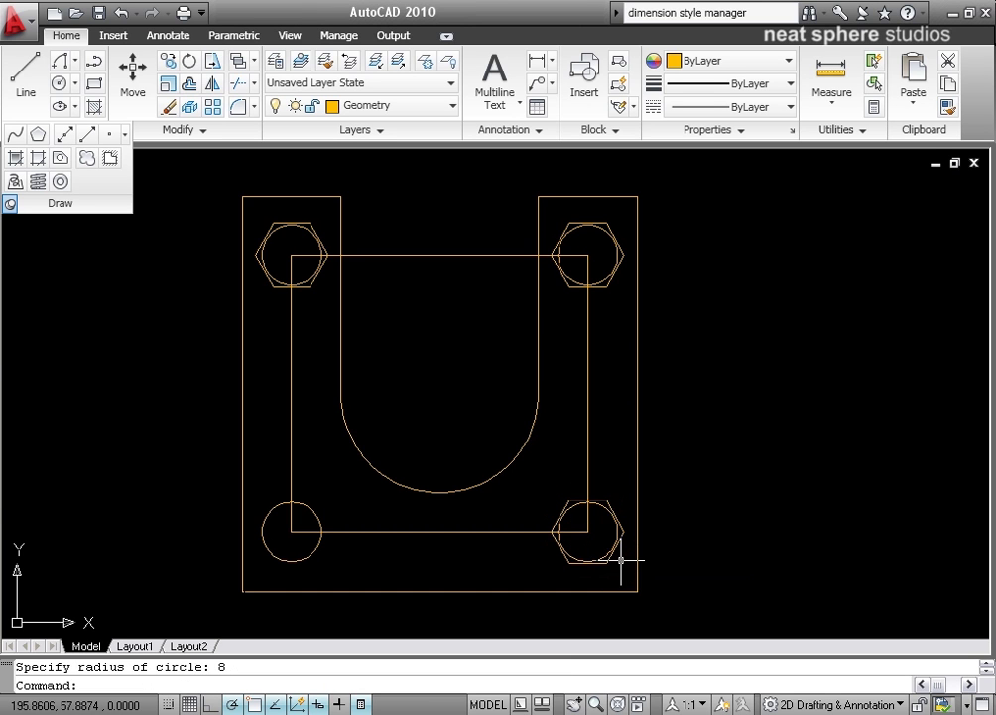
Step: Add a radius 8 circumscribed hexagon around the lower-left bolt circle
right_click(393, 385)
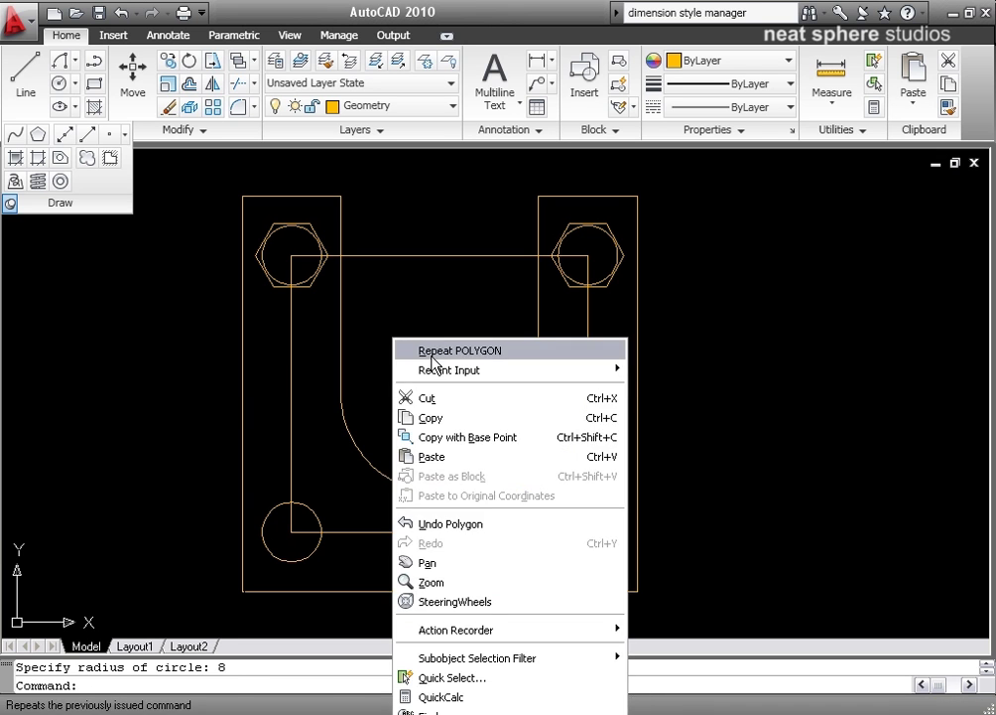
left_click(425, 350)
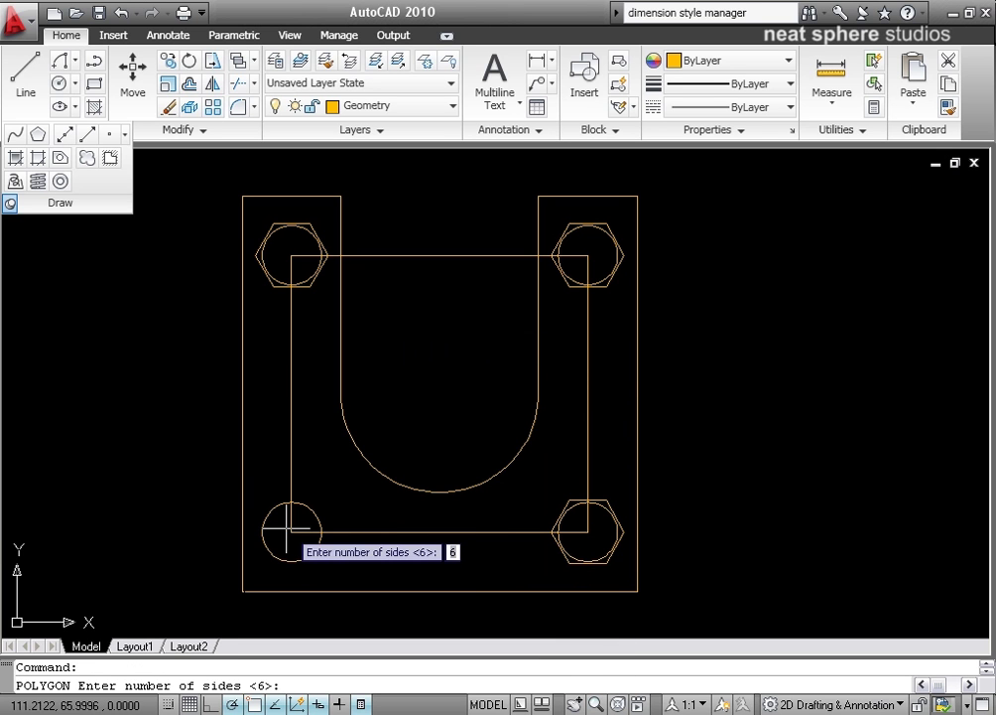
key("Return")
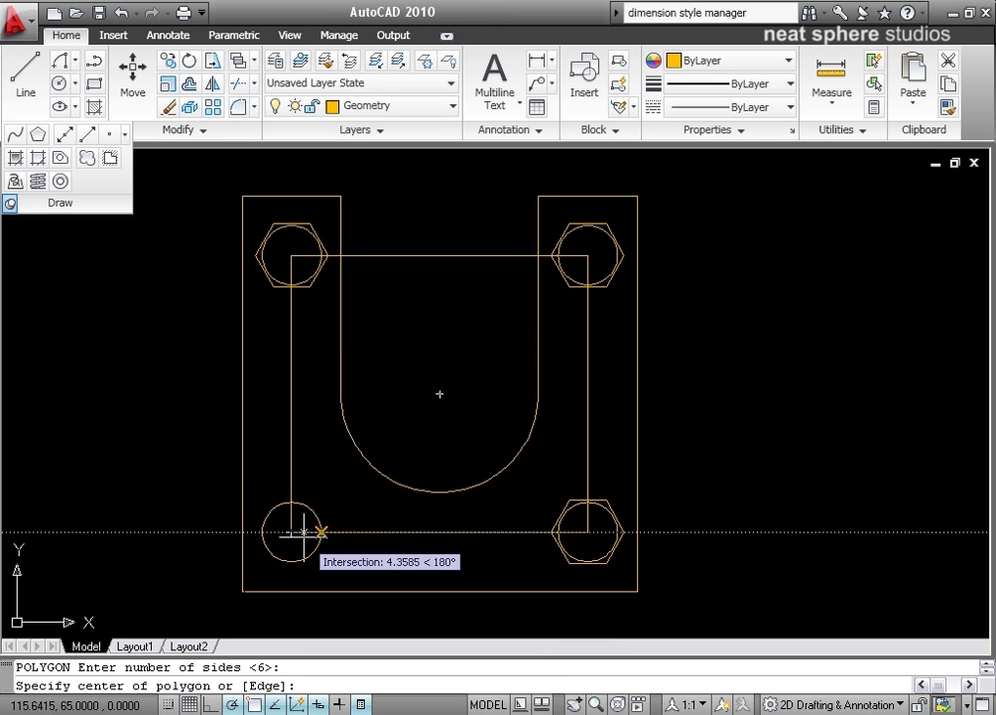
left_click(290, 532)
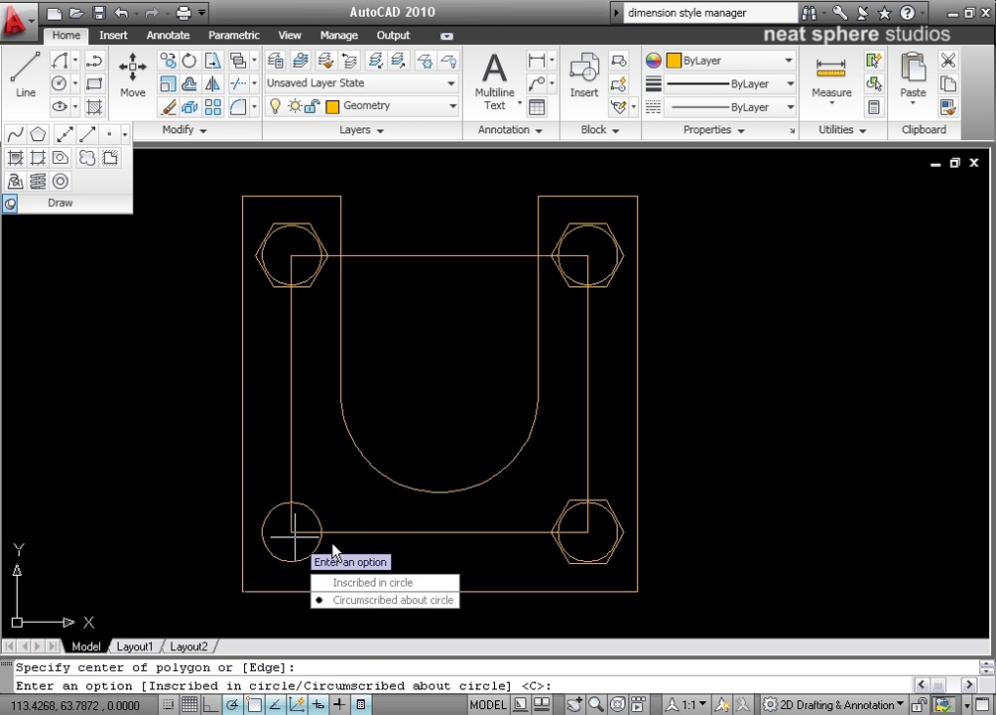
left_click(360, 600)
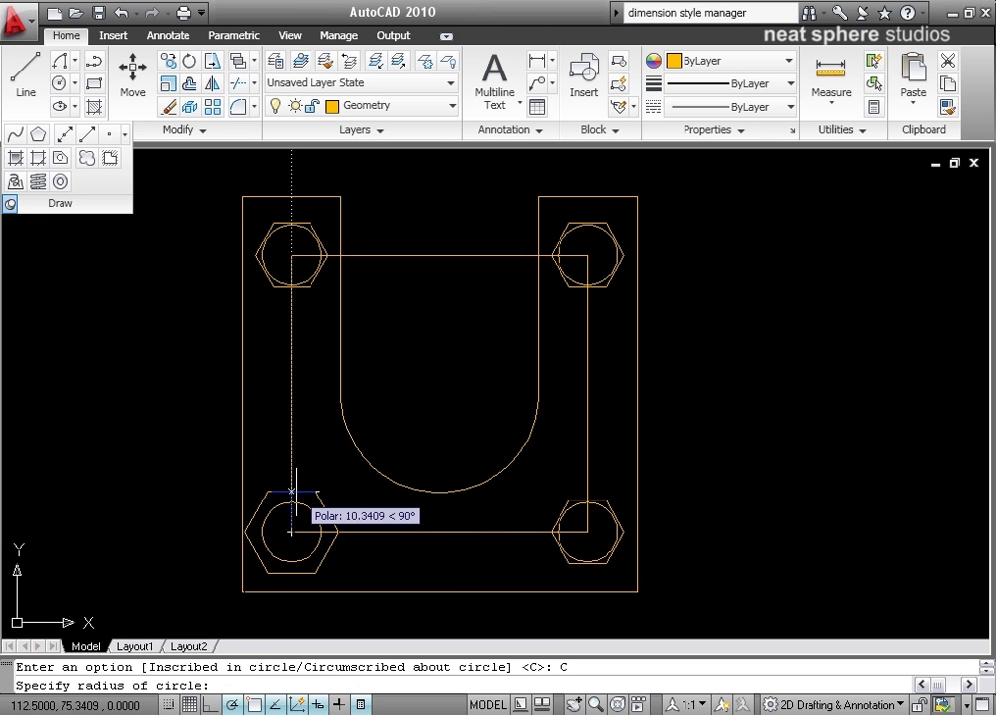
type("8")
key("Return")
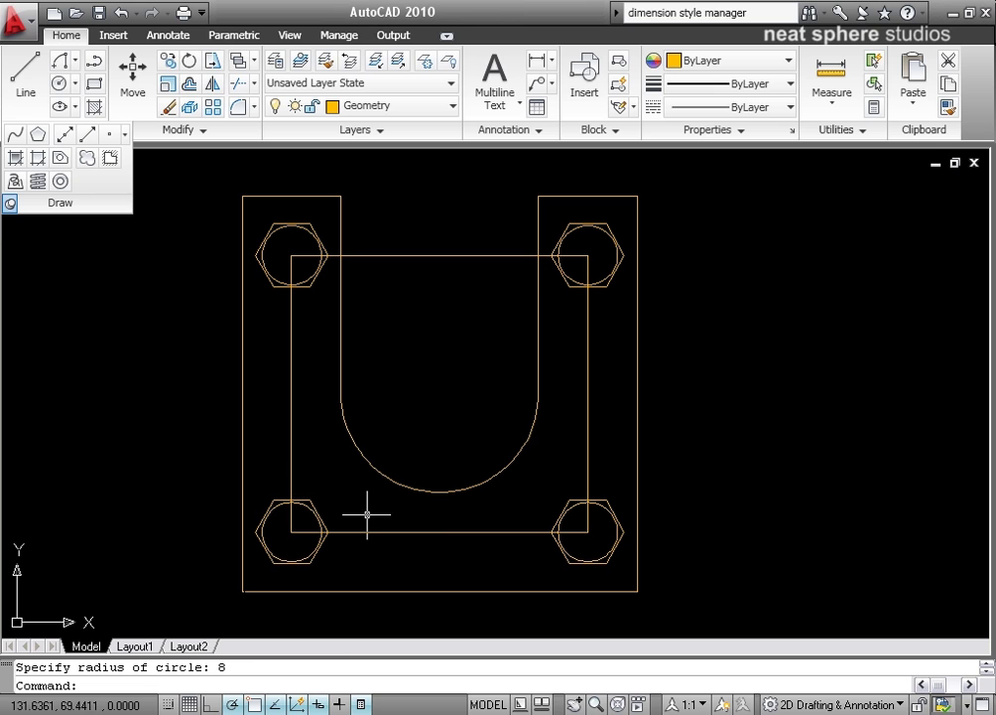
Step: Delete the 75 × 70 construction rectangle and pan the plate toward the view centre
left_click(165, 333)
key("Escape")
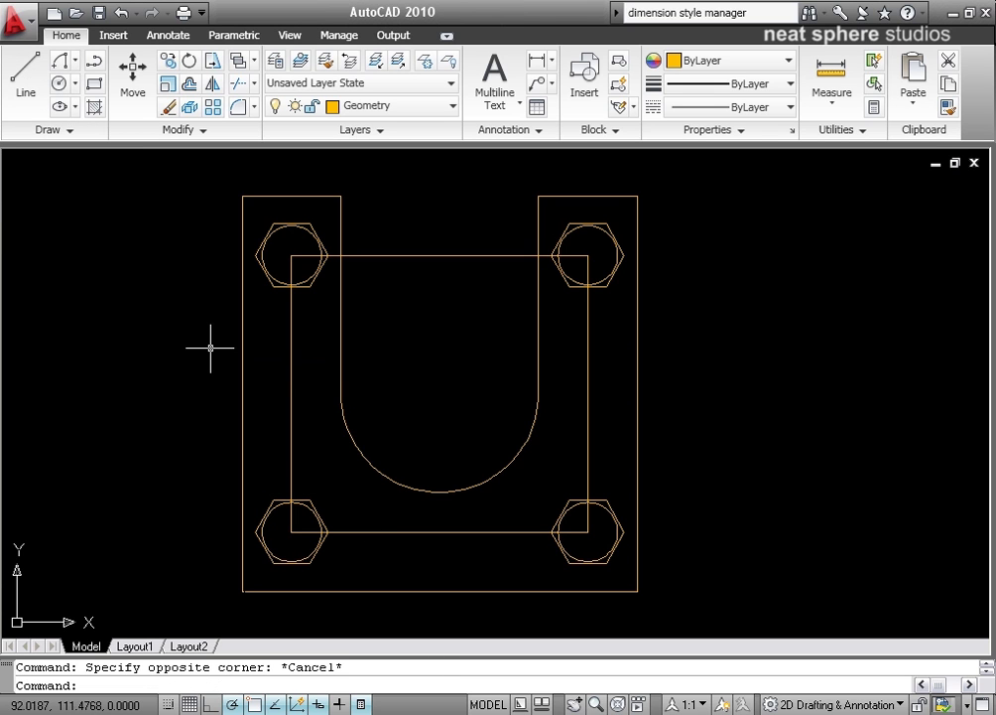
left_click(289, 352)
key("Delete")
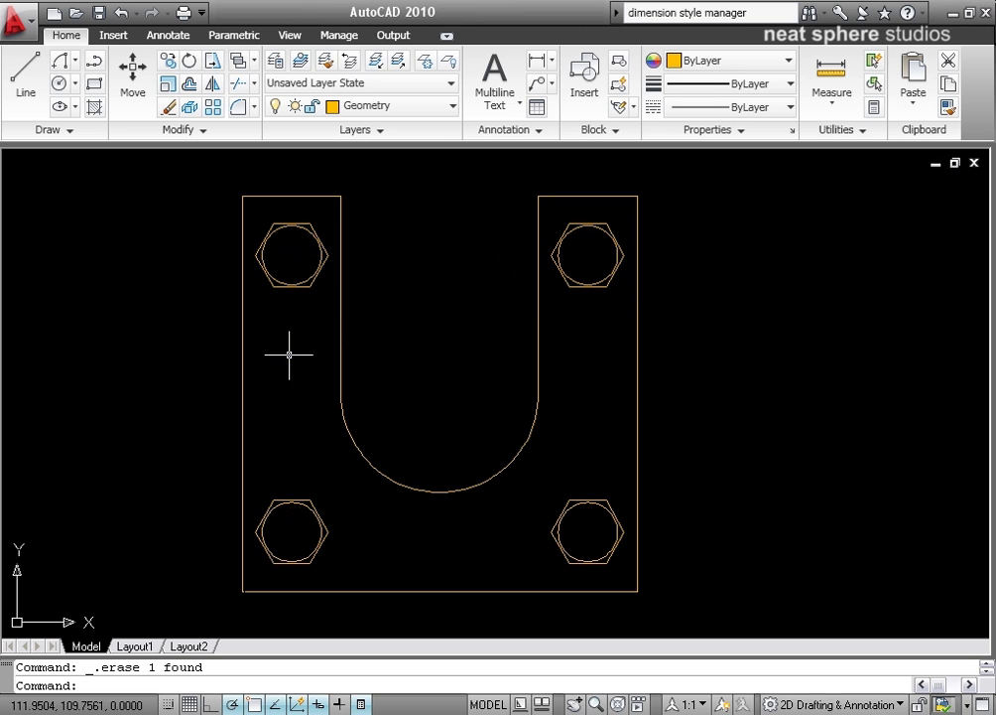
middle_click_drag(196, 362, 244, 345)
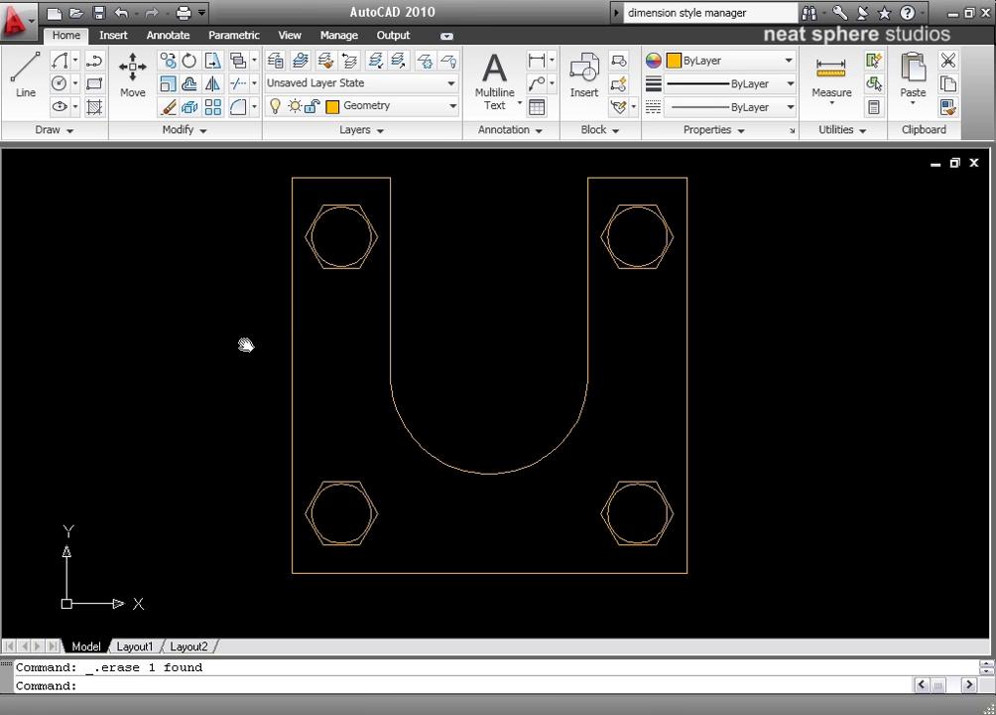